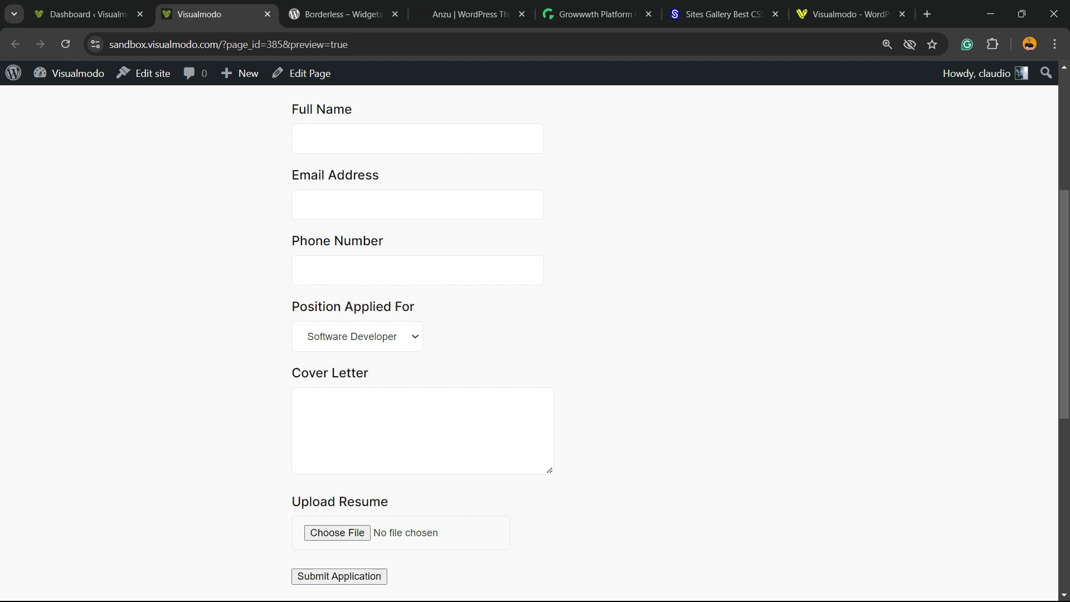
pyautogui.scroll(-3, 535, 343)
pyautogui.scroll(3, 535, 344)
pyautogui.scroll(-1, 535, 344)
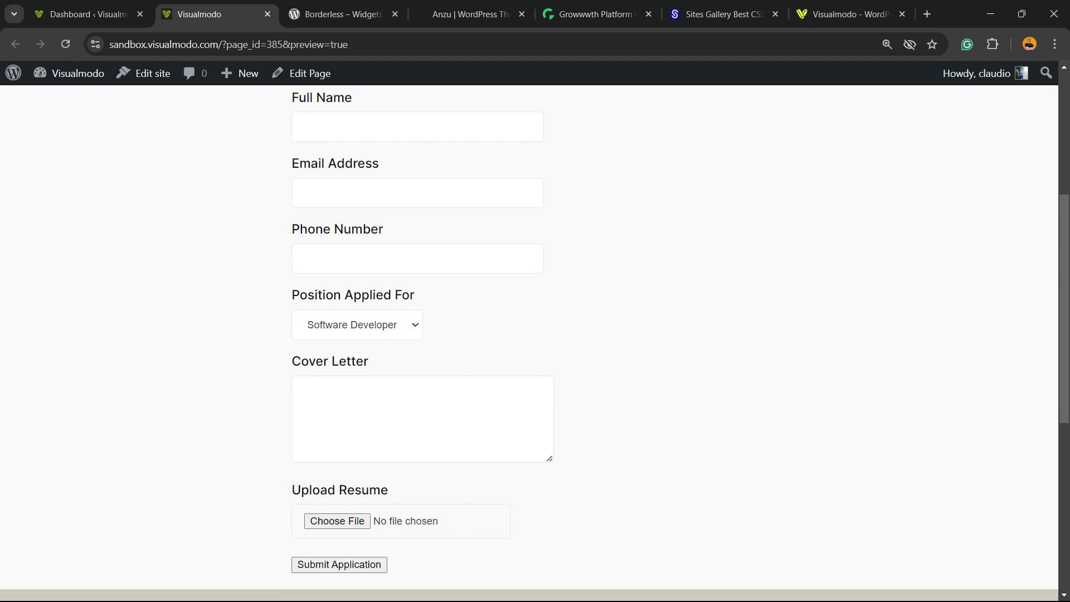
pyautogui.scroll(-5, 535, 343)
pyautogui.scroll(5, 536, 343)
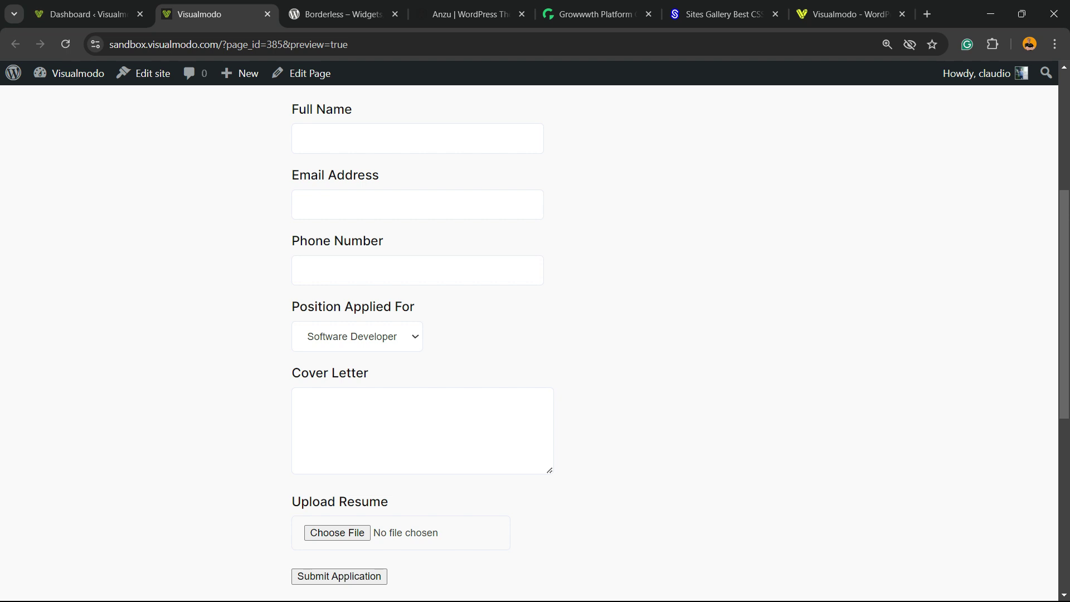
# Step: Switch to the WordPress dashboard, open the page for adding a new plugin, and dismiss the Filmora pop-ups
pyautogui.click(88, 14)
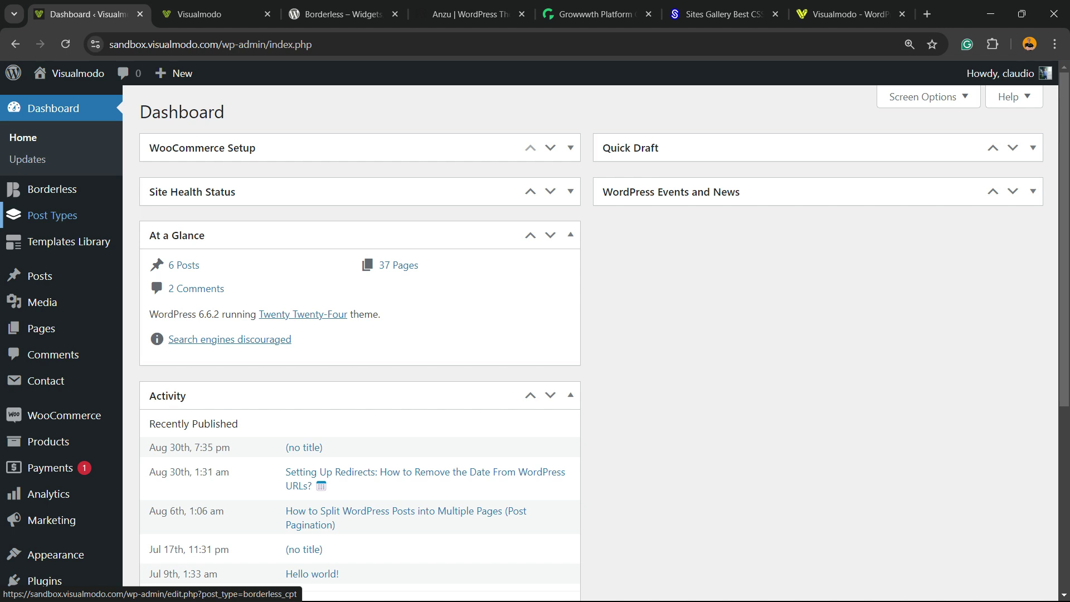
pyautogui.moveTo(46, 380)
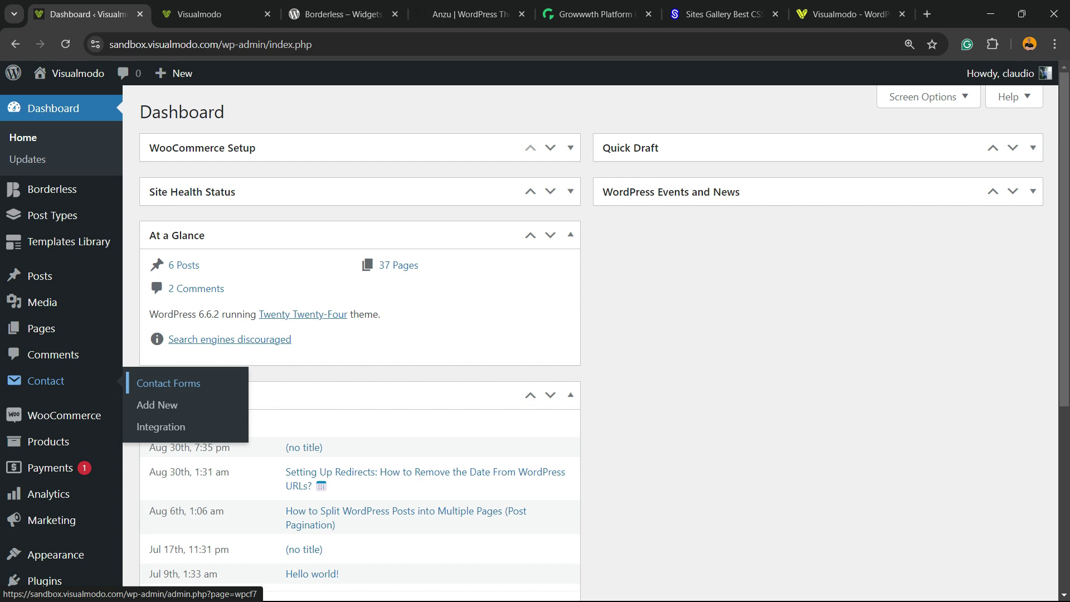
pyautogui.scroll(-2, 39, 276)
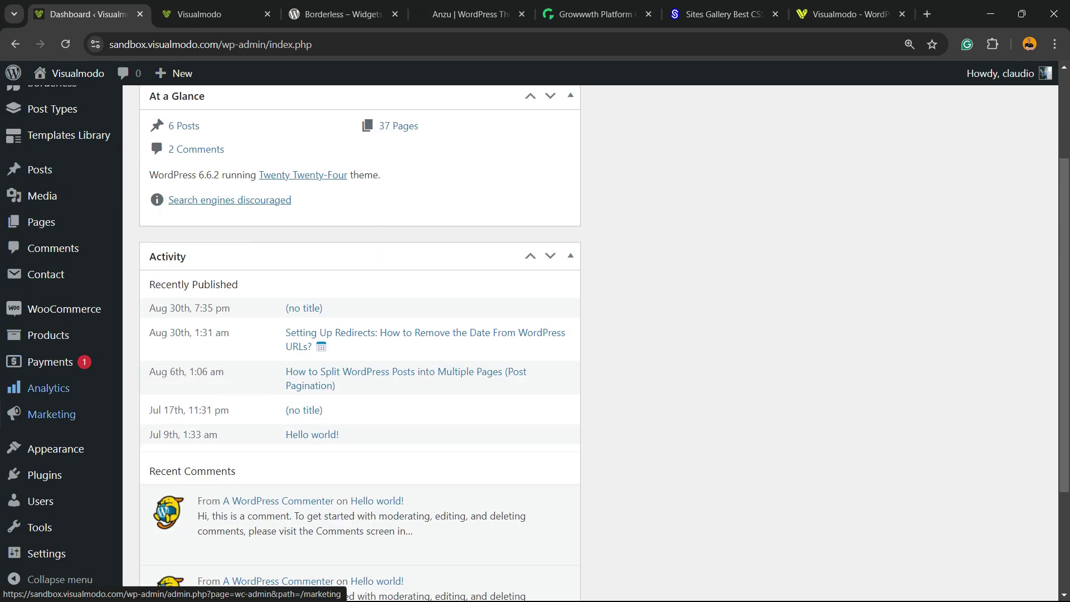
pyautogui.moveTo(45, 475)
pyautogui.click(170, 499)
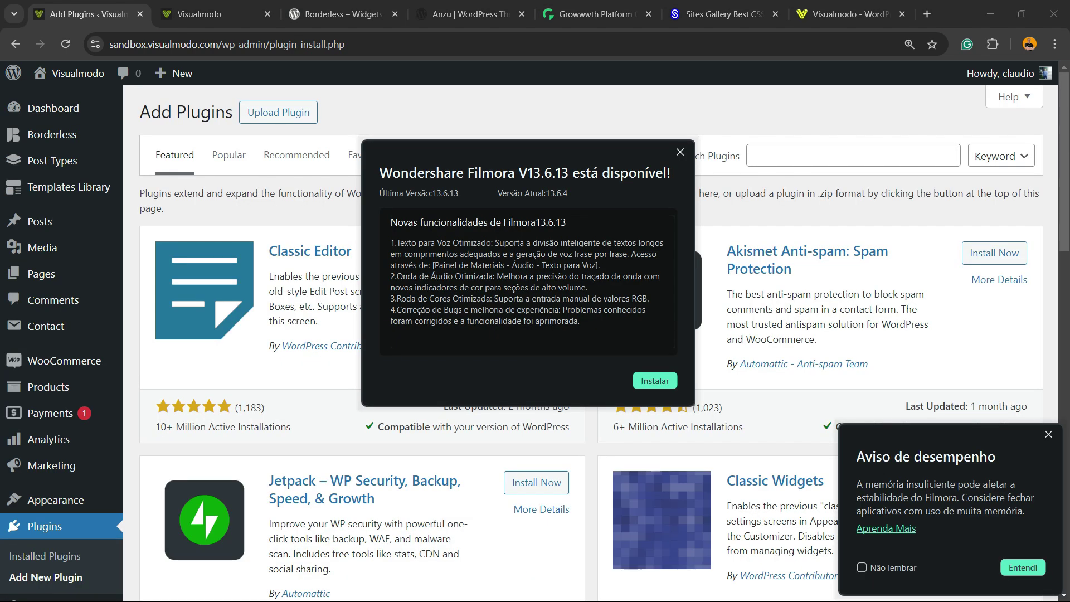
pyautogui.click(680, 151)
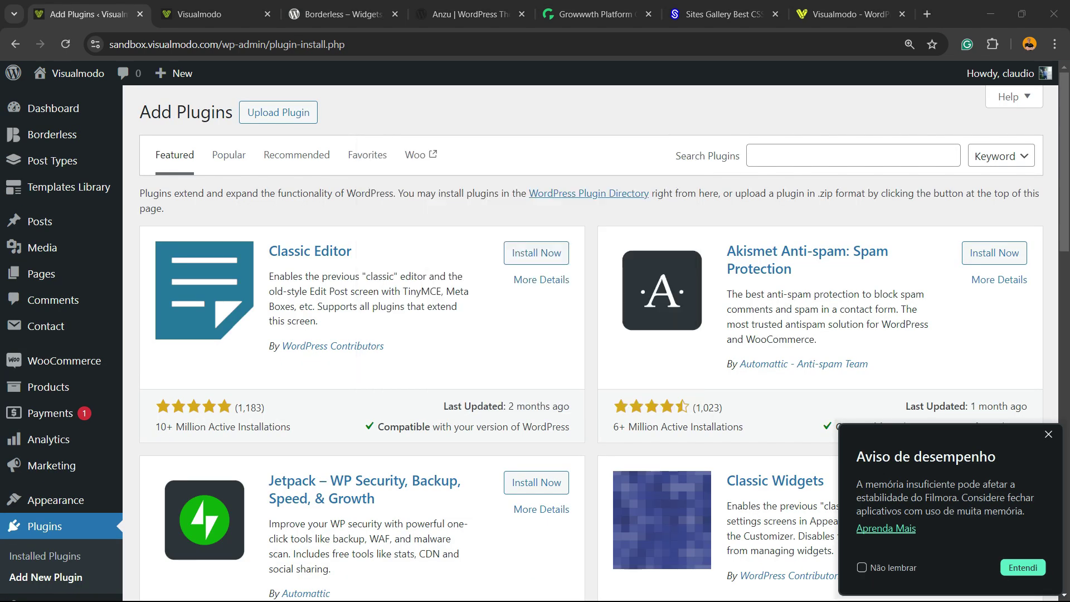
pyautogui.click(1048, 435)
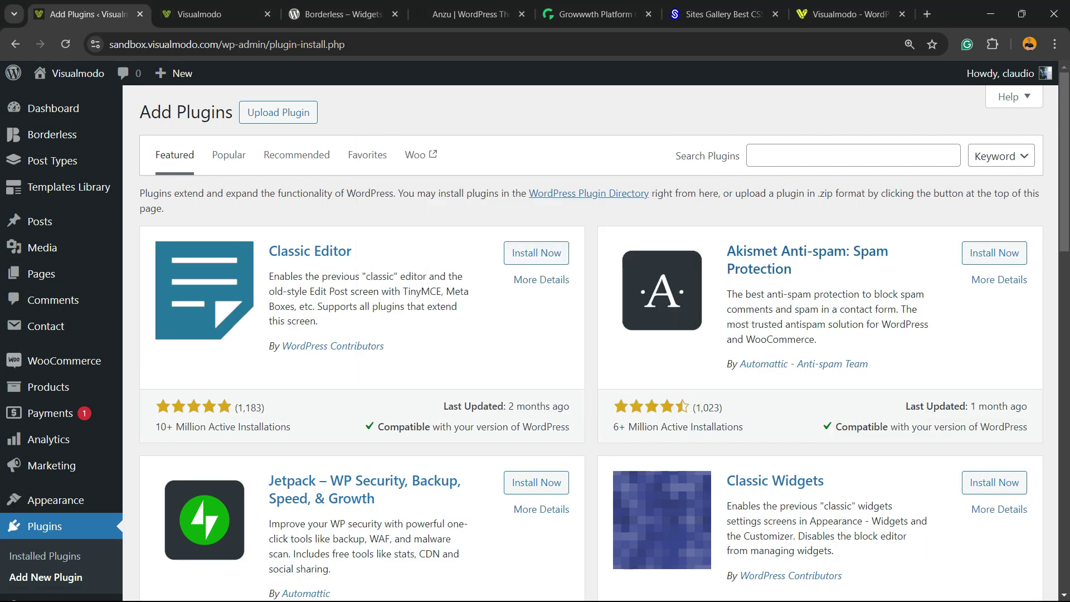
# Step: Search the plugin directory for "Ultimate Addons for Contact Form 7"
pyautogui.moveTo(676, 157); pyautogui.dragTo(741, 156)
pyautogui.click(836, 156)
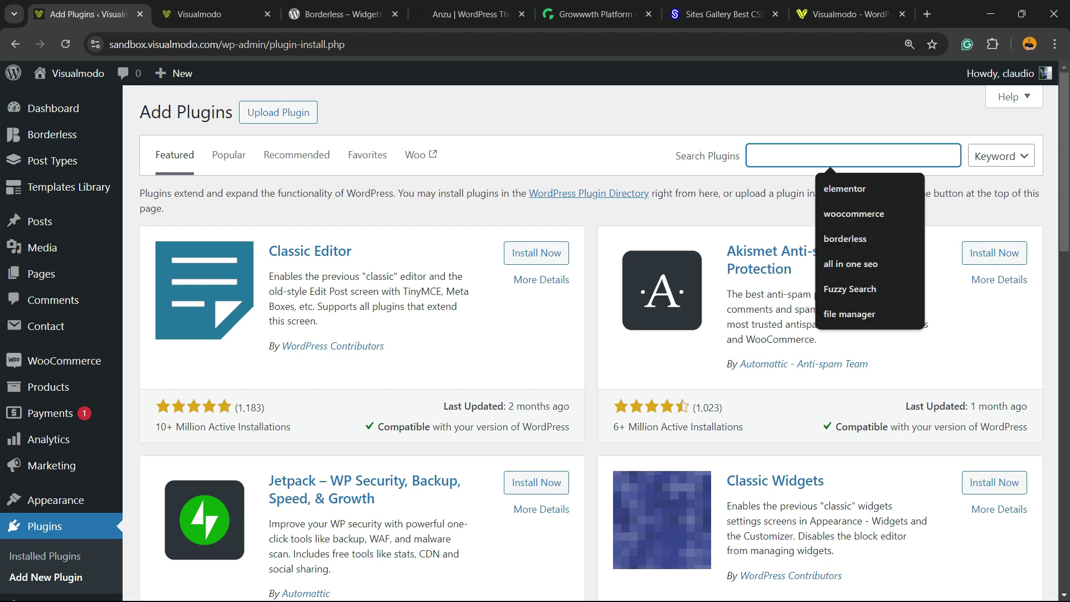
pyautogui.write('Ultimate Addons for Contact Form 7')
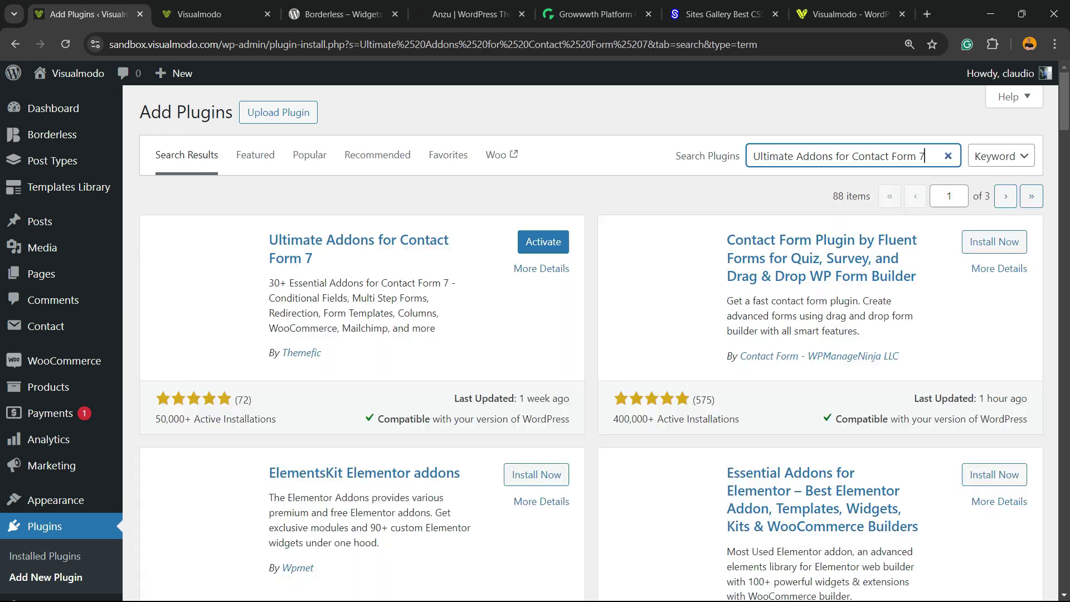
pyautogui.moveTo(850, 156); pyautogui.dragTo(865, 156)
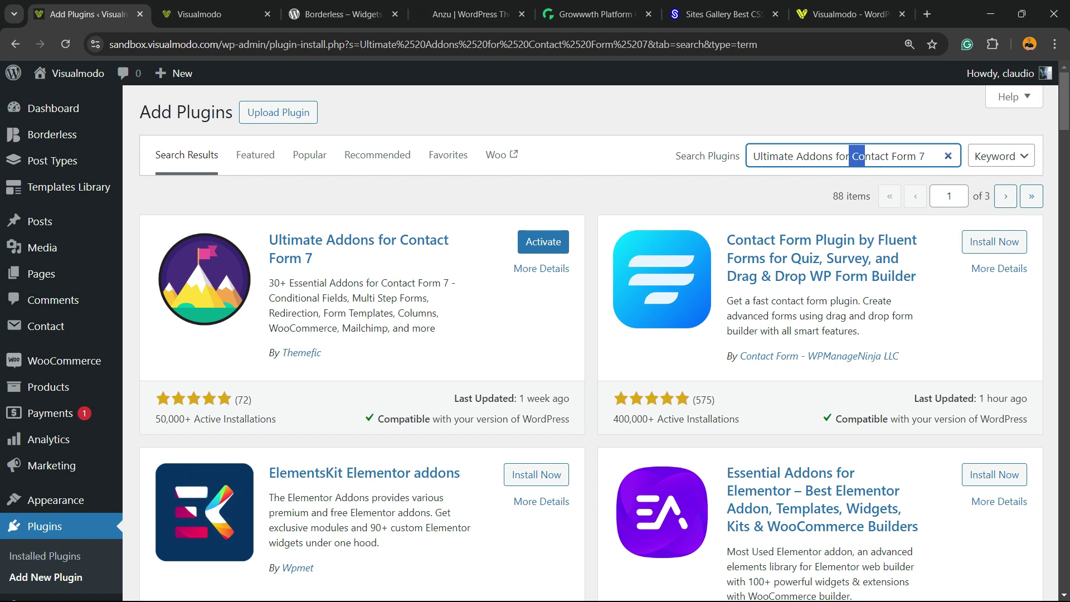
pyautogui.moveTo(314, 258); pyautogui.dragTo(245, 243)
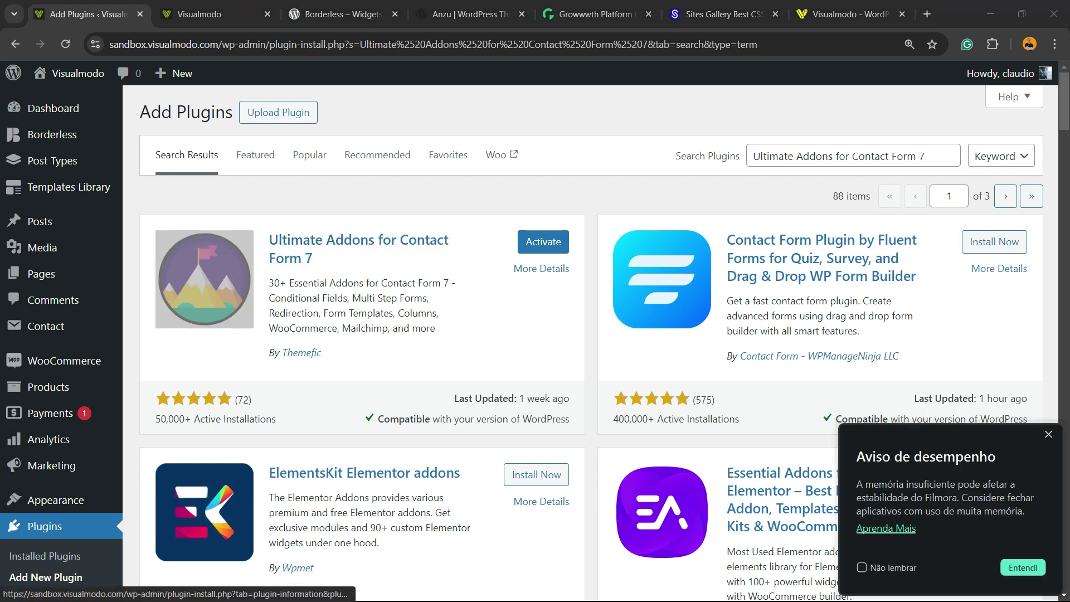
# Step: Dismiss the Filmora performance notice and activate the Ultimate Addons for Contact Form 7 plugin
pyautogui.click(1023, 567)
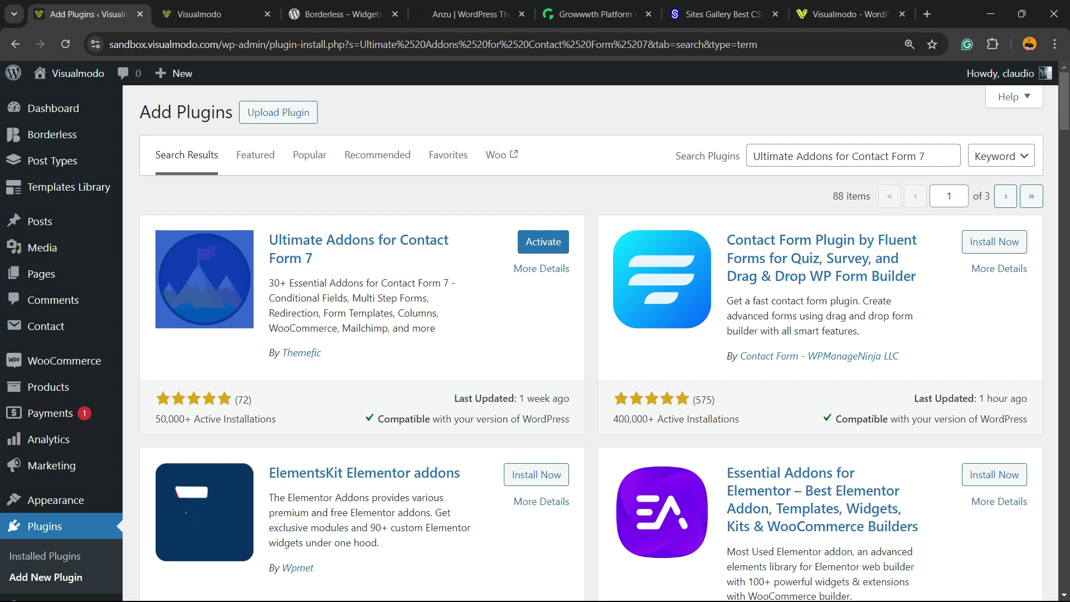
pyautogui.moveTo(491, 471); pyautogui.dragTo(527, 362)
pyautogui.click(530, 335)
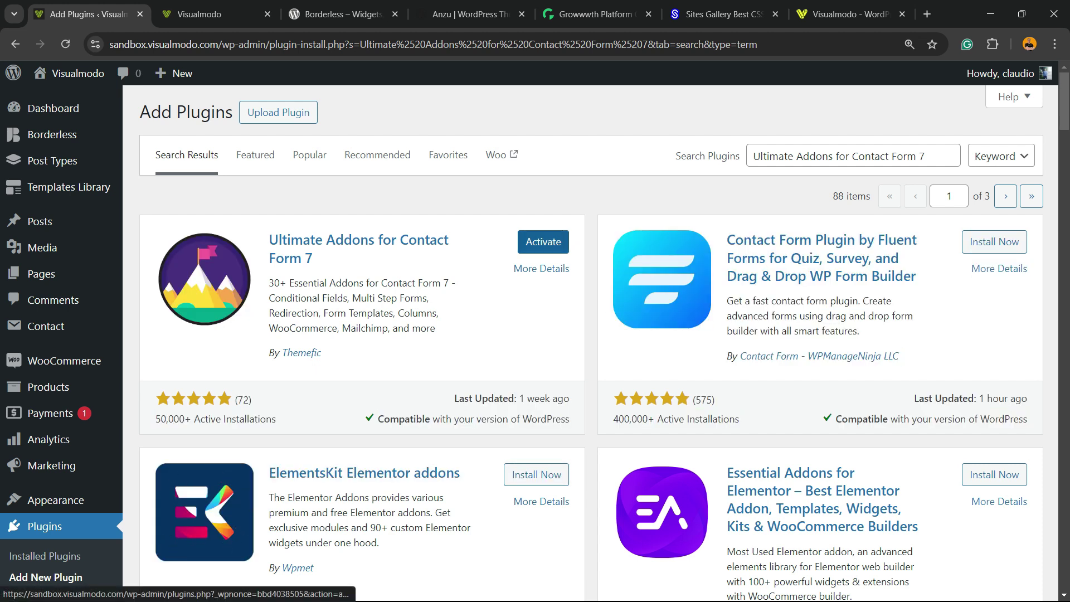
pyautogui.click(543, 241)
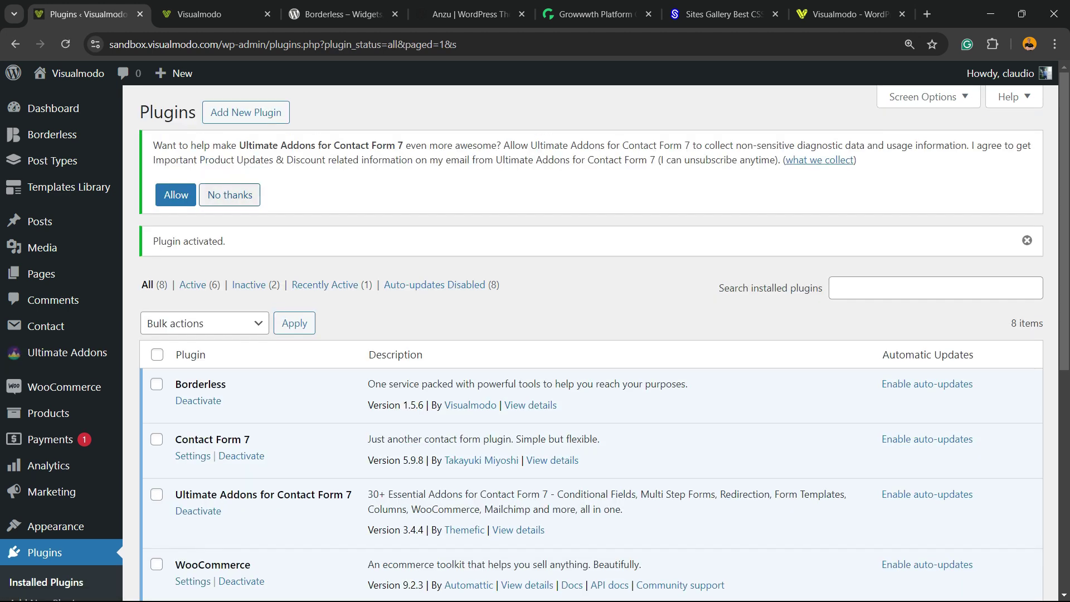
# Step: Decline the plugin's diagnostic data collection and open the Ultimate Addons setup wizard
pyautogui.click(230, 195)
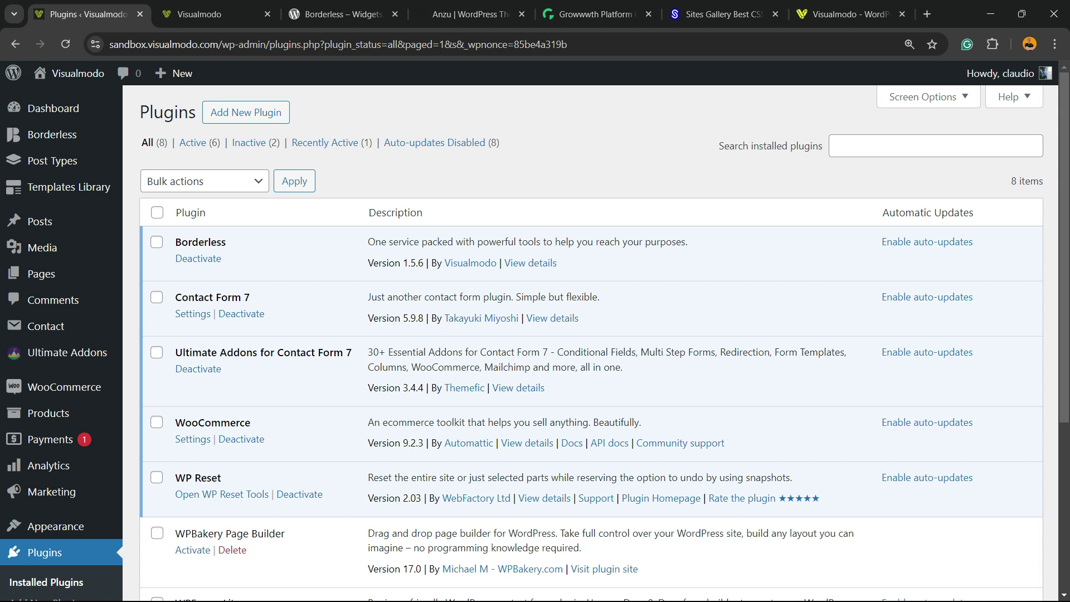
pyautogui.moveTo(61, 352)
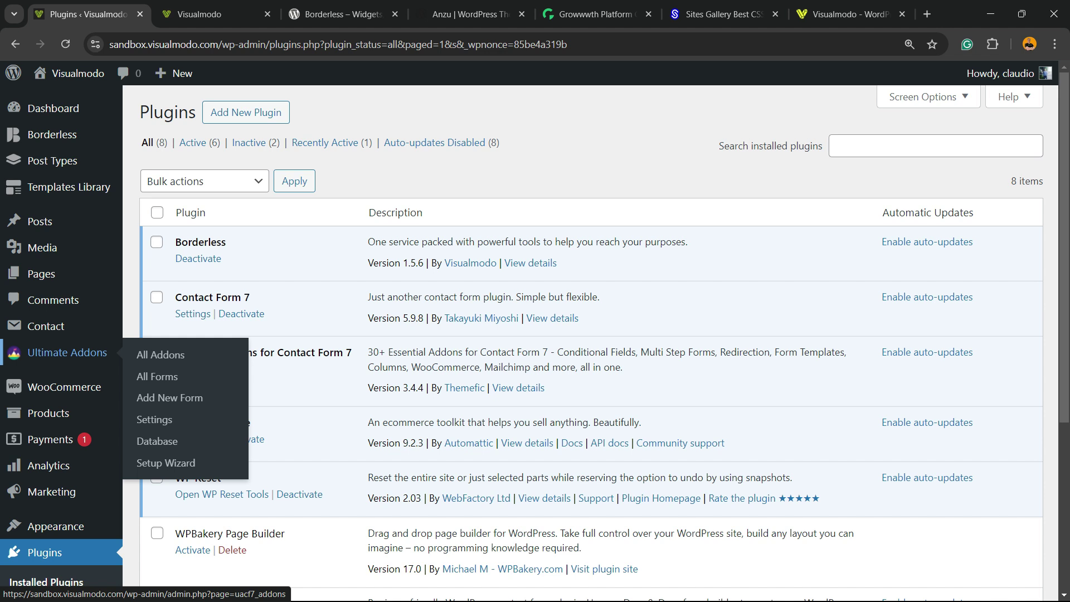
pyautogui.click(166, 463)
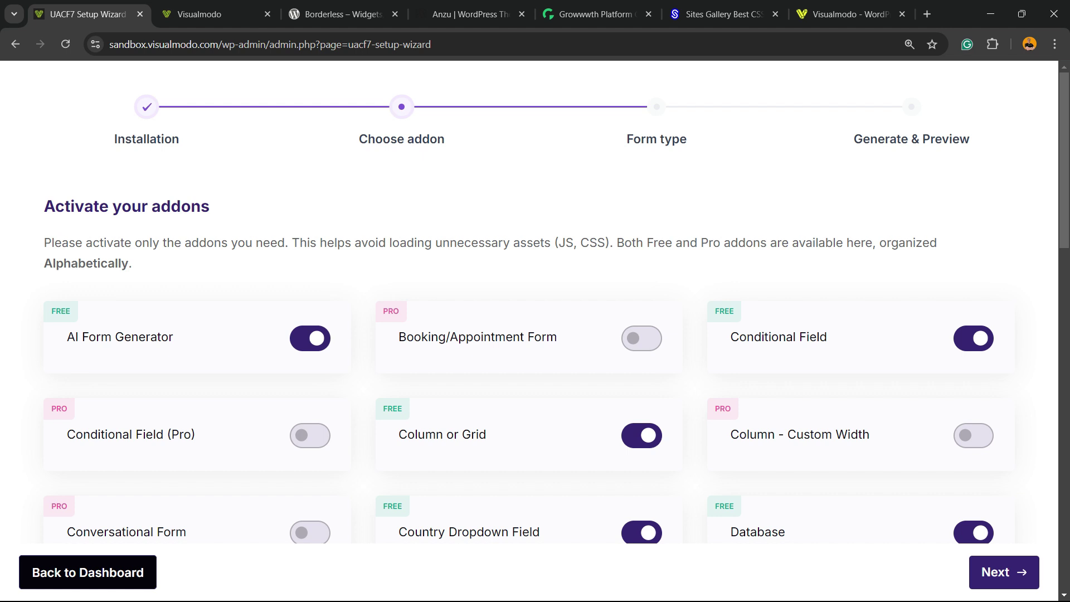
# Step: Switch the AI Form Generator and Conditional Field addons off and back on
pyautogui.click(311, 338)
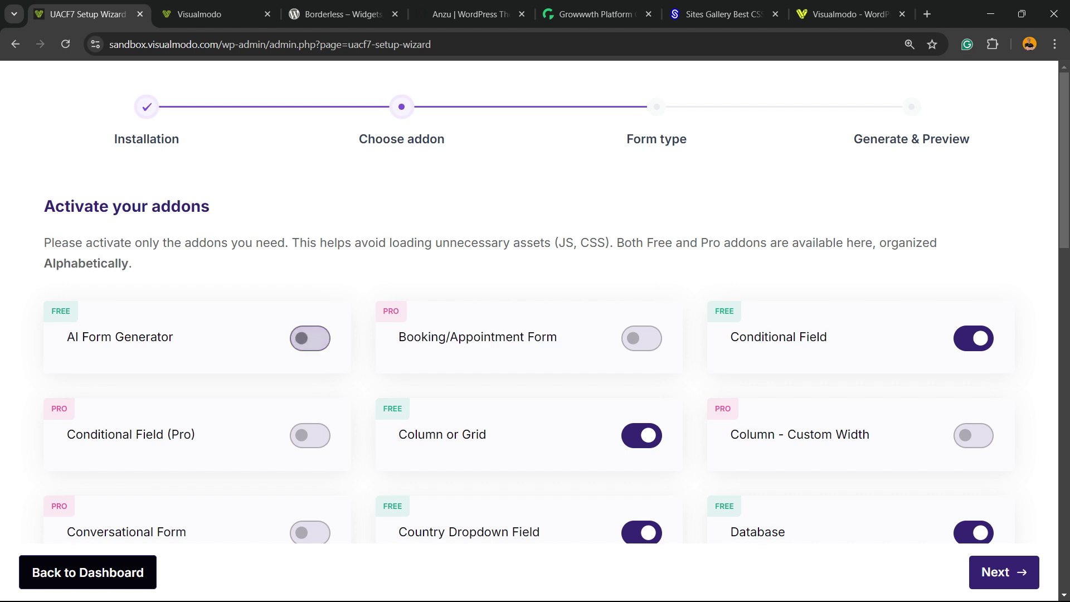
pyautogui.click(974, 338)
pyautogui.moveTo(729, 335); pyautogui.dragTo(716, 312)
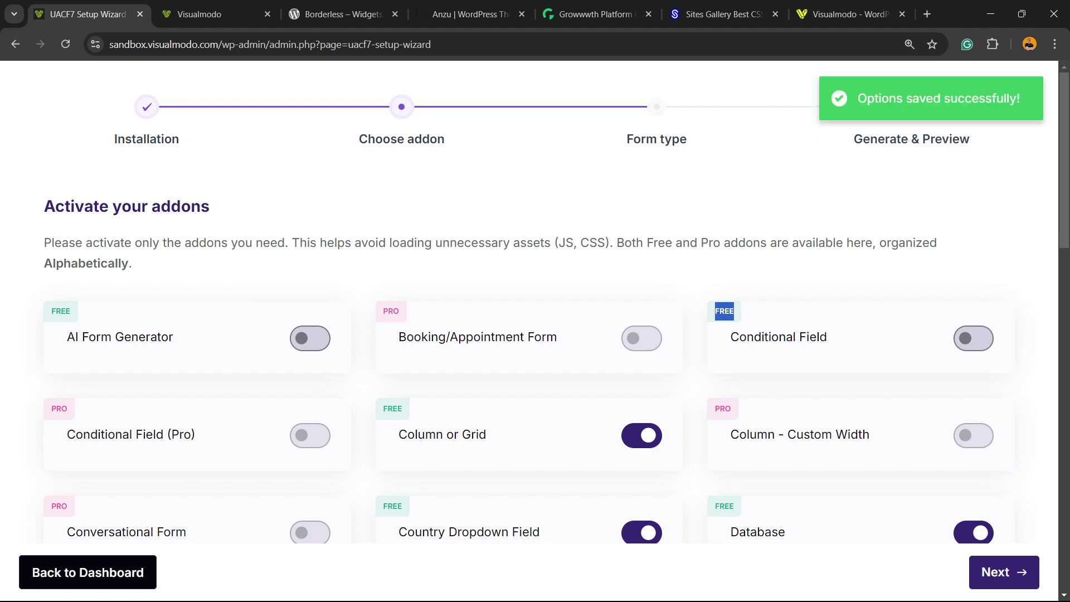
pyautogui.click(310, 337)
pyautogui.click(974, 338)
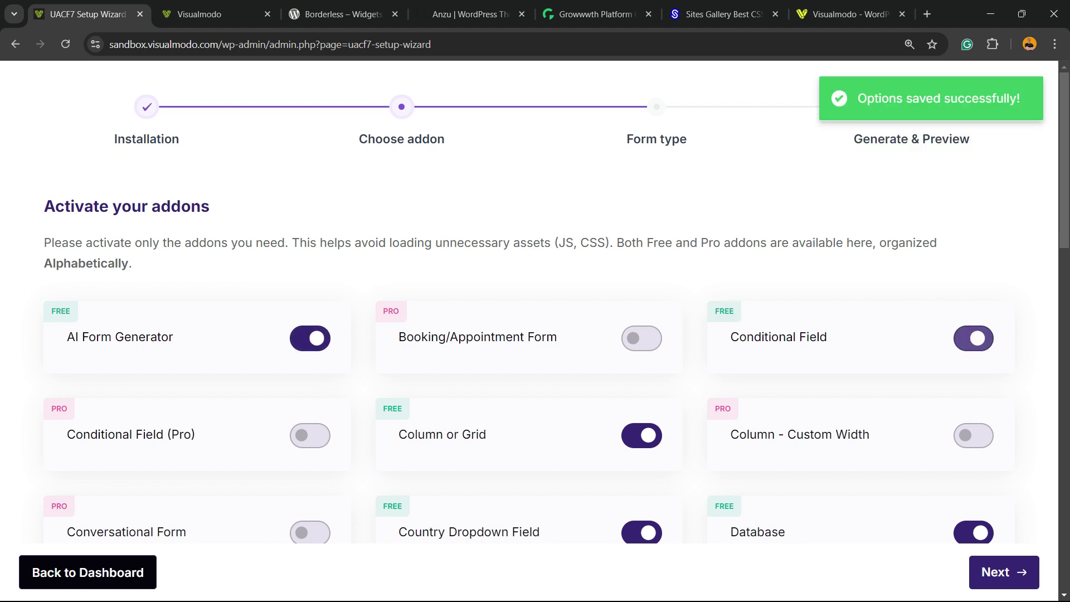
pyautogui.doubleClick(724, 312)
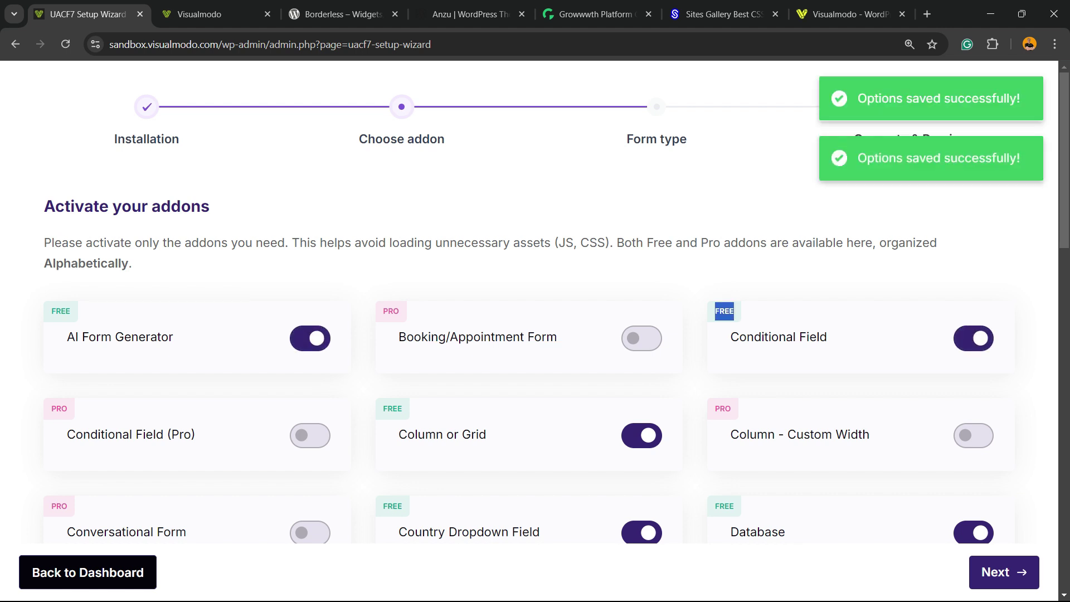
# Step: Review the list of free and pro addons and continue the wizard to the form type stage
pyautogui.scroll(-2, 536, 301)
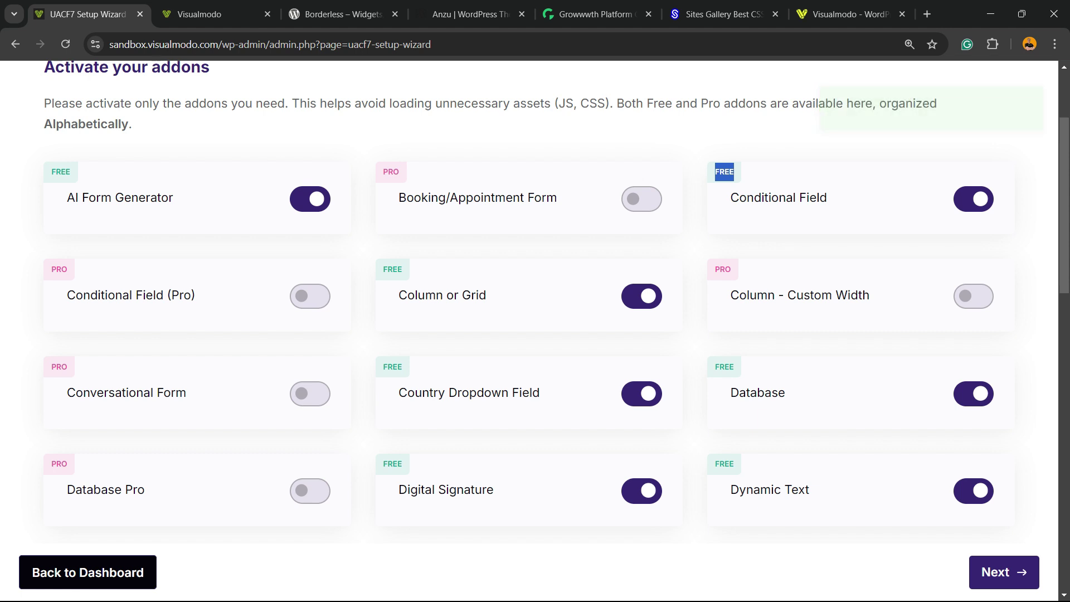
pyautogui.scroll(-2, 535, 301)
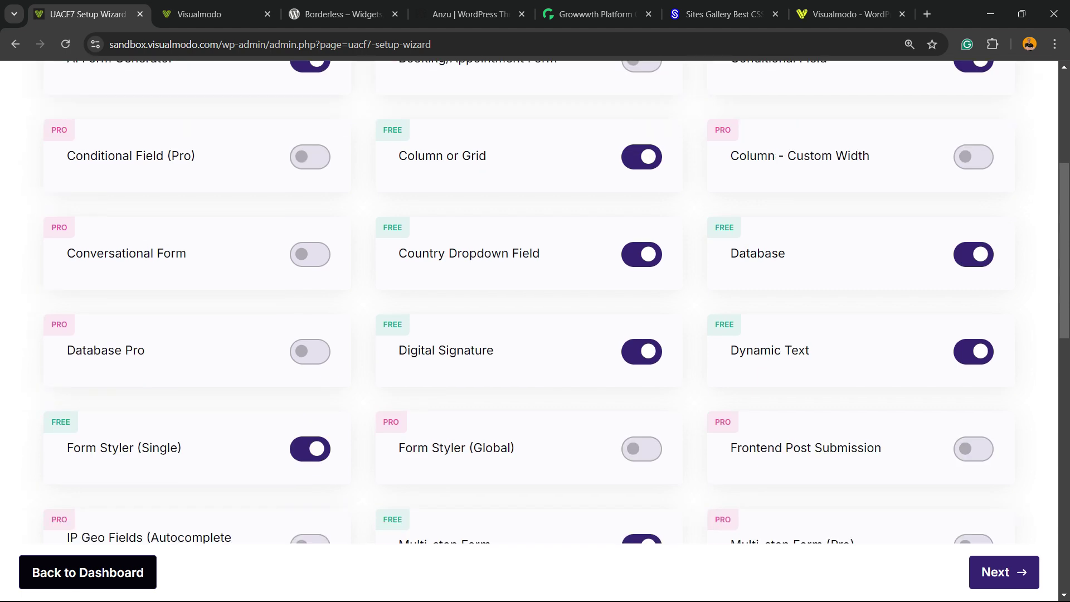
pyautogui.scroll(2, 535, 301)
pyautogui.scroll(-4, 535, 301)
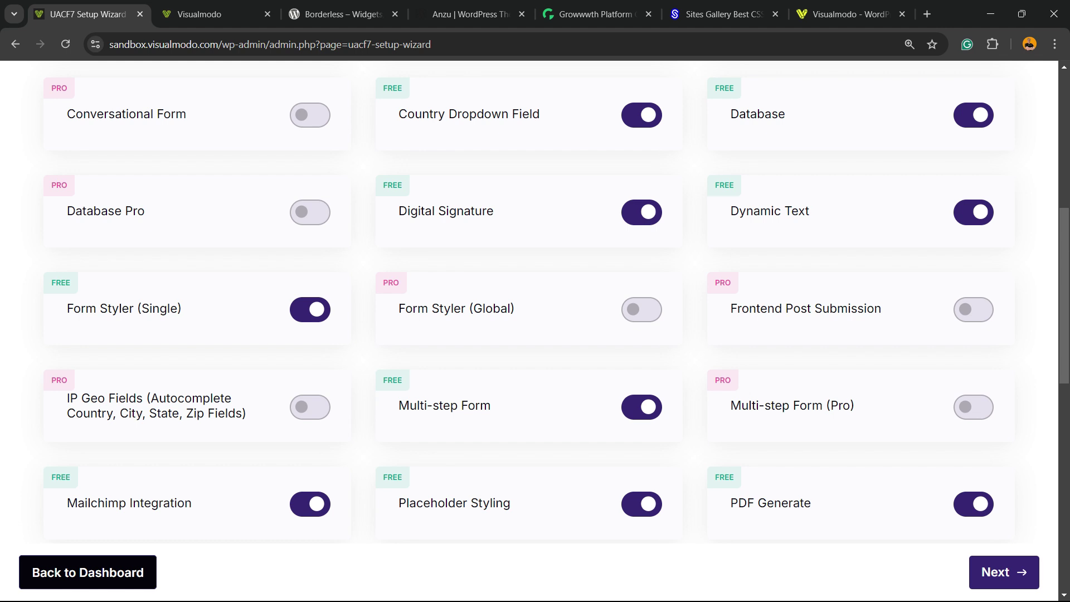
pyautogui.scroll(-2, 535, 301)
pyautogui.scroll(-6, 535, 301)
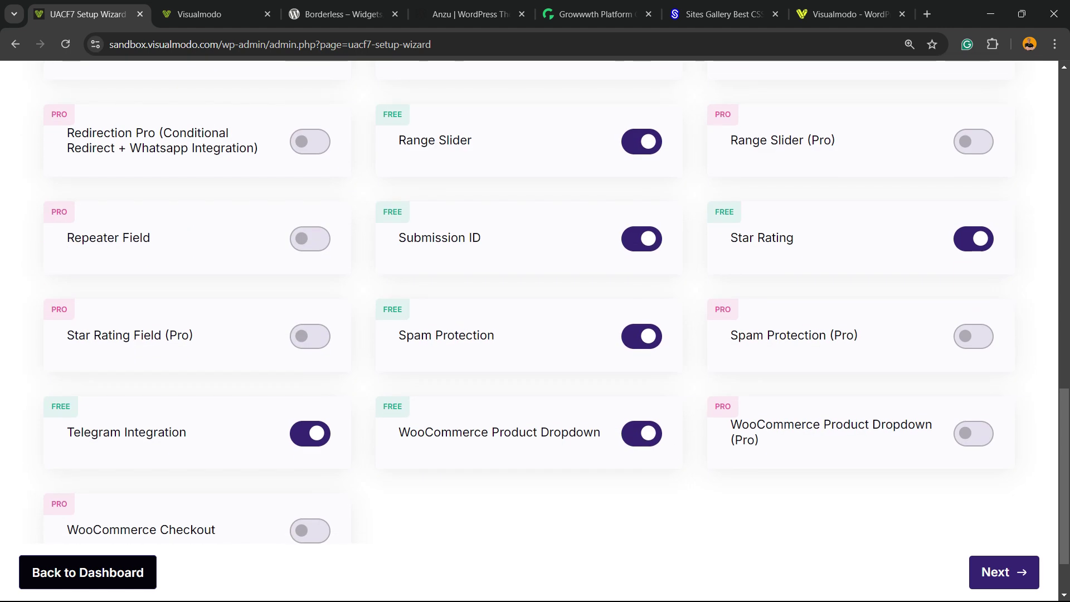
pyautogui.scroll(-1, 535, 301)
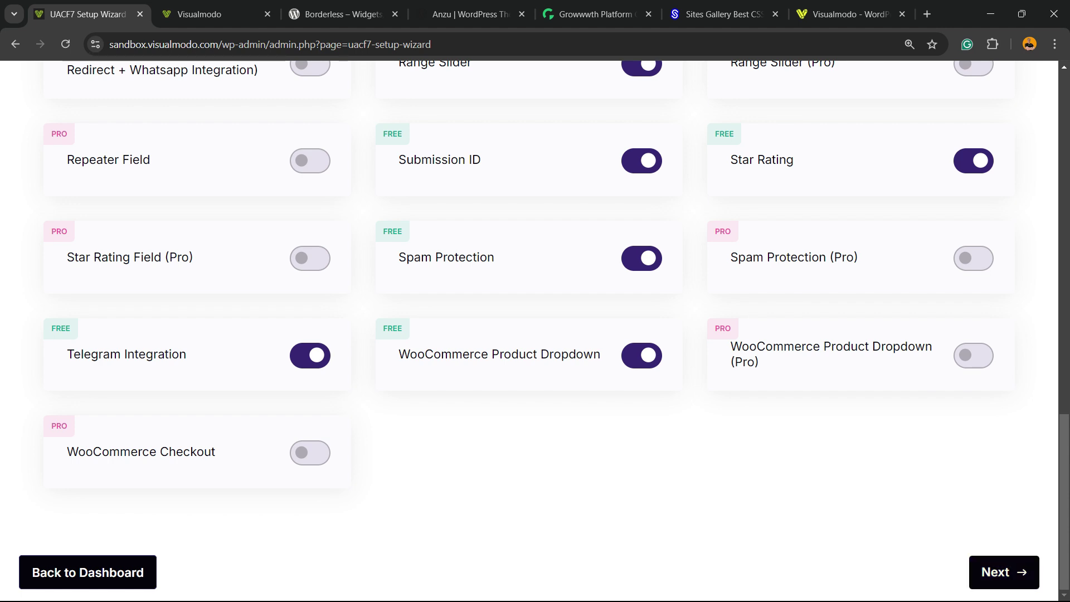
pyautogui.click(1004, 572)
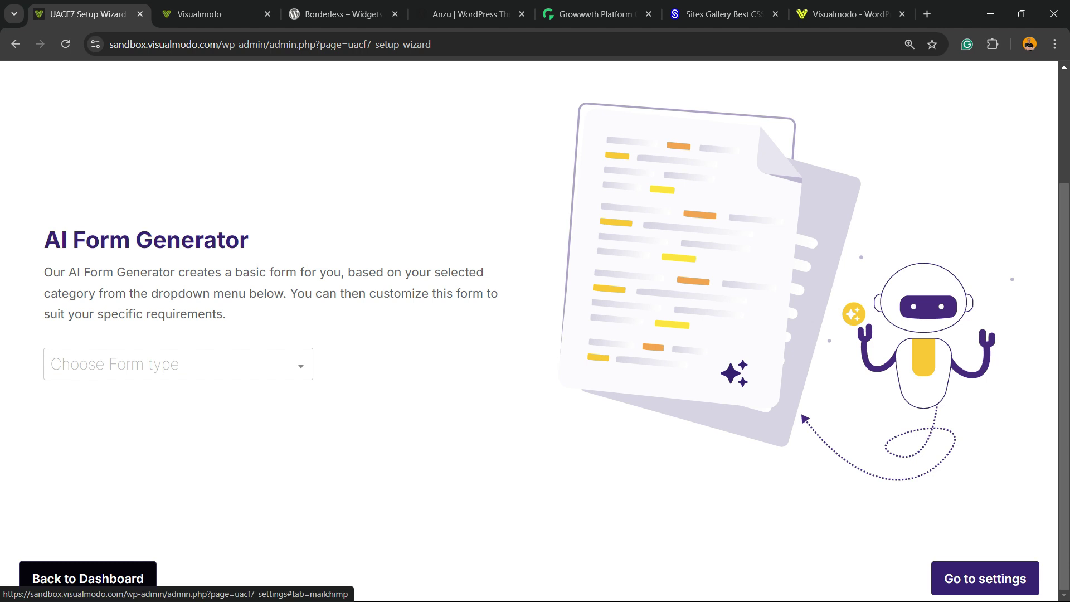
# Step: Generate an Application form with the AI Form Generator and create the contact form from the generated code
pyautogui.doubleClick(102, 240)
pyautogui.click(102, 241)
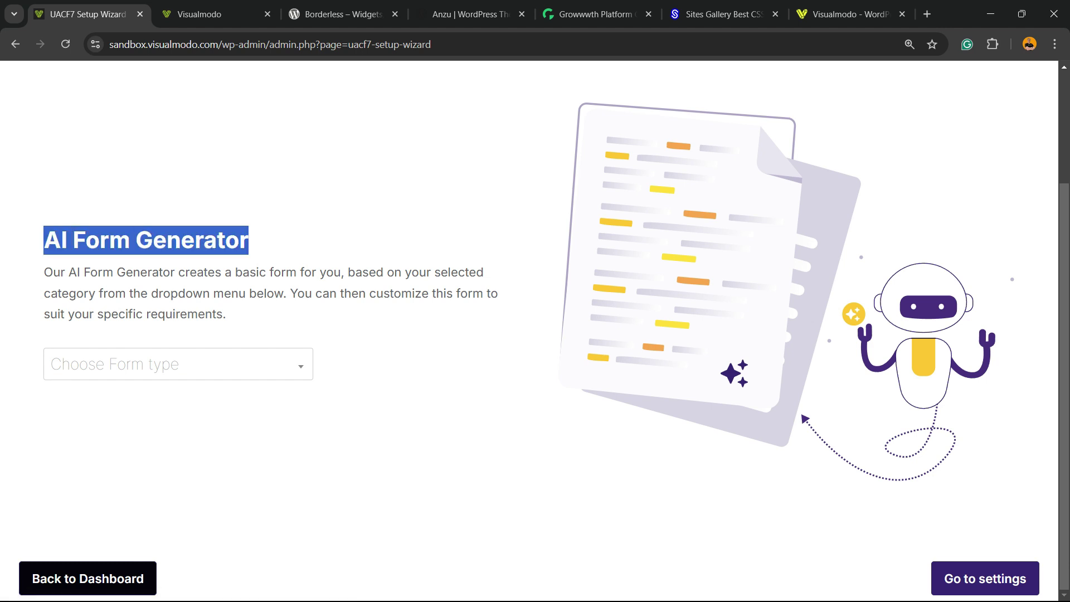
pyautogui.click(178, 364)
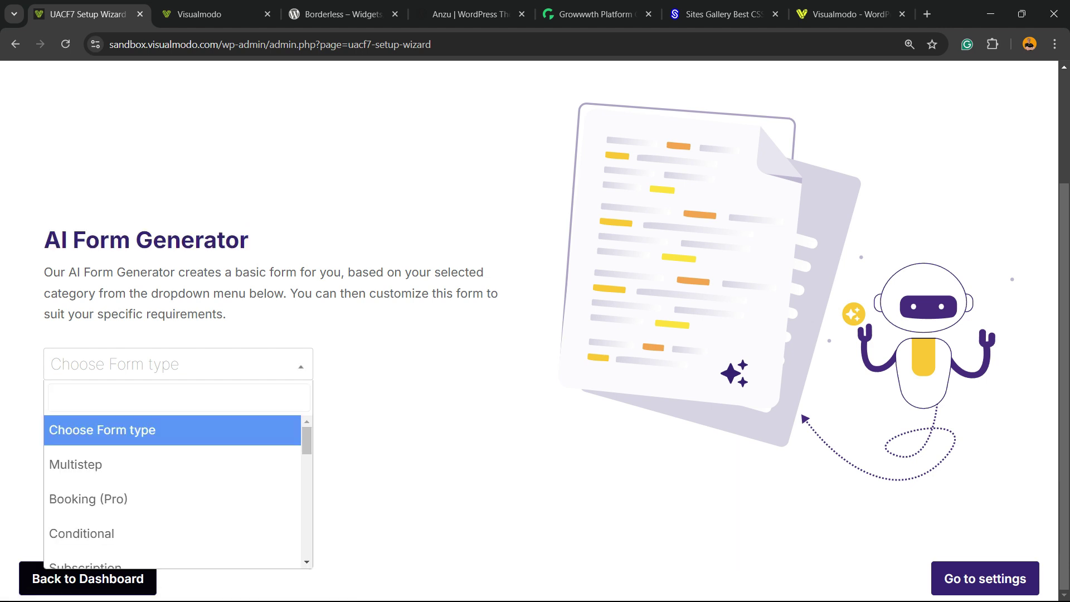
pyautogui.scroll(-6, 172, 463)
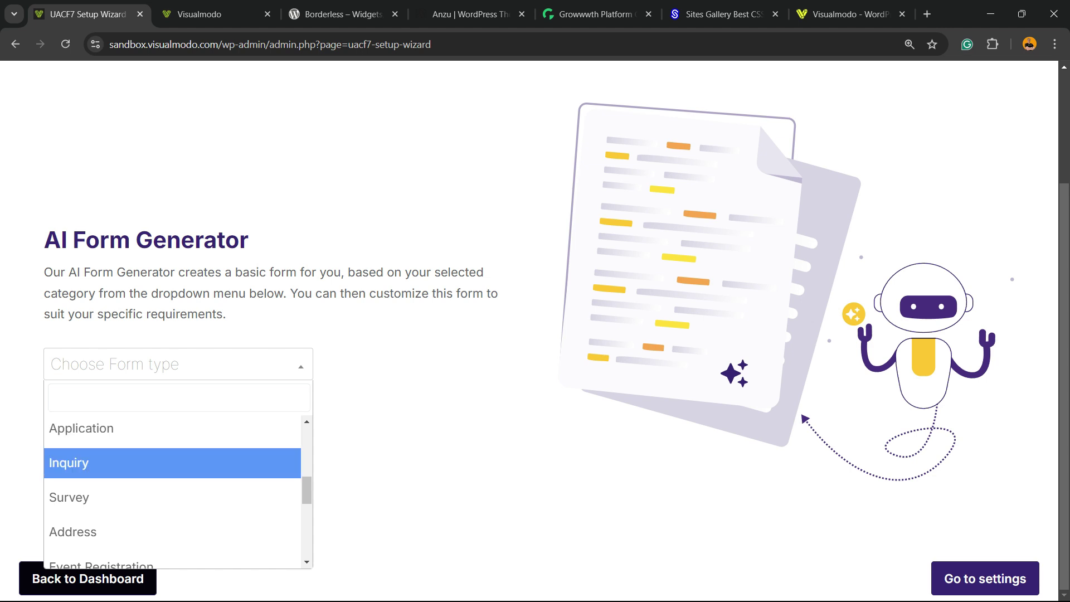
pyautogui.click(100, 429)
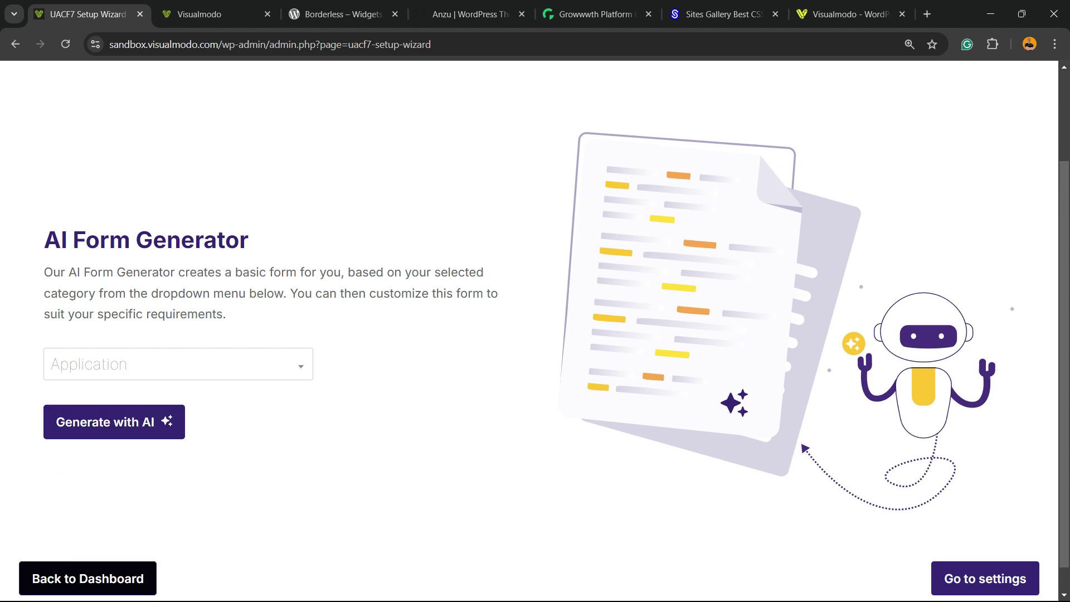
pyautogui.click(130, 423)
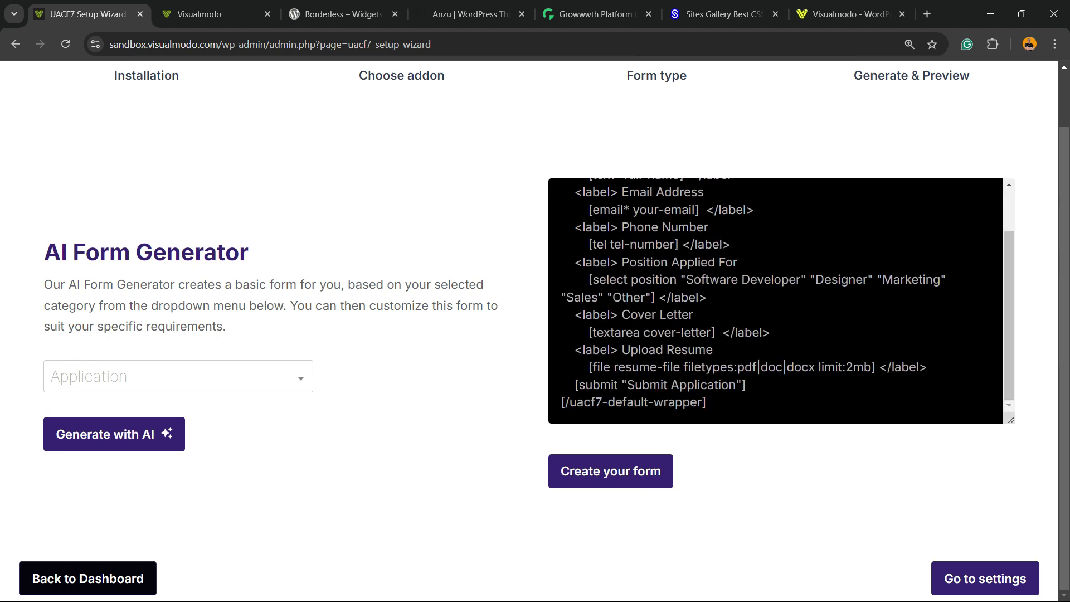
pyautogui.click(610, 471)
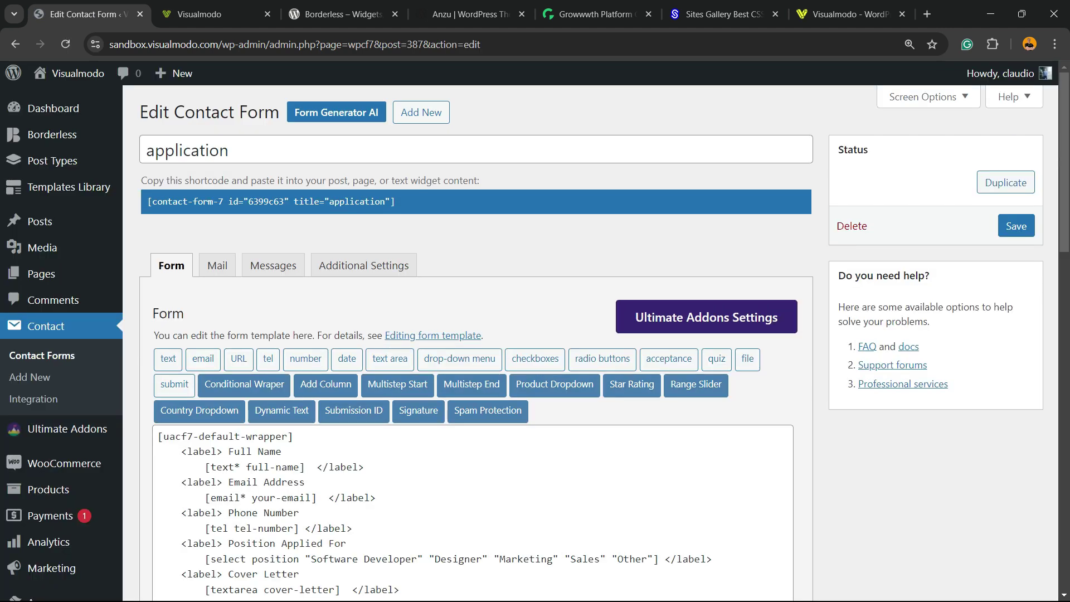
# Step: Look over the application form's template code and select all of it
pyautogui.scroll(-2, 535, 344)
pyautogui.moveTo(301, 513); pyautogui.dragTo(116, 290)
pyautogui.scroll(3, 172, 265)
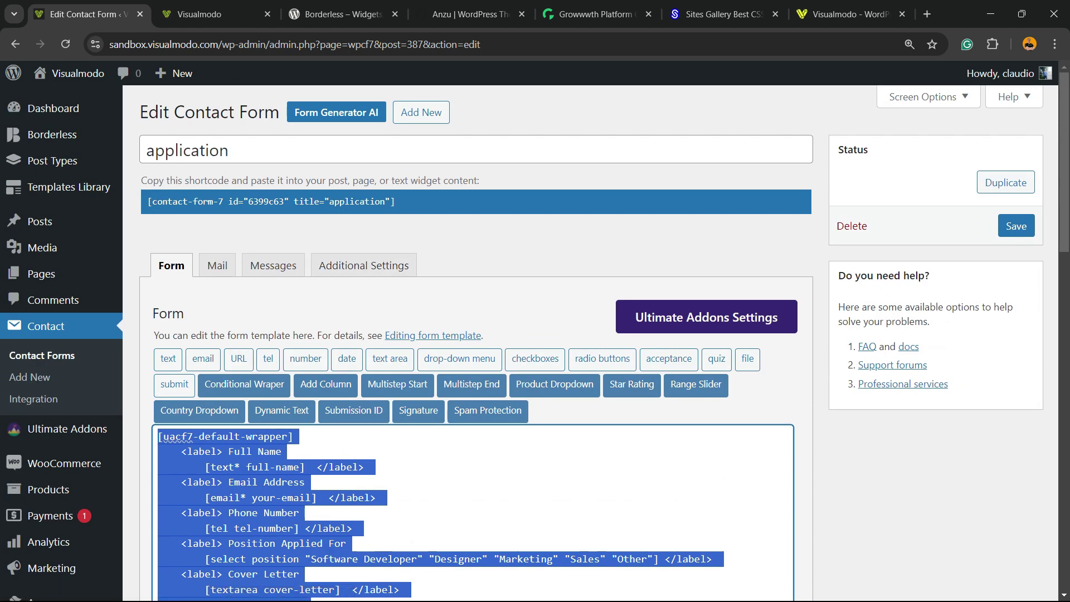
# Step: Copy the application form's shortcode and open a new WordPress page in another browser tab
pyautogui.click(290, 201)
pyautogui.hotkey('ctrl', 'c')
pyautogui.hotkey('ctrl', 'c')
pyautogui.moveTo(42, 274)
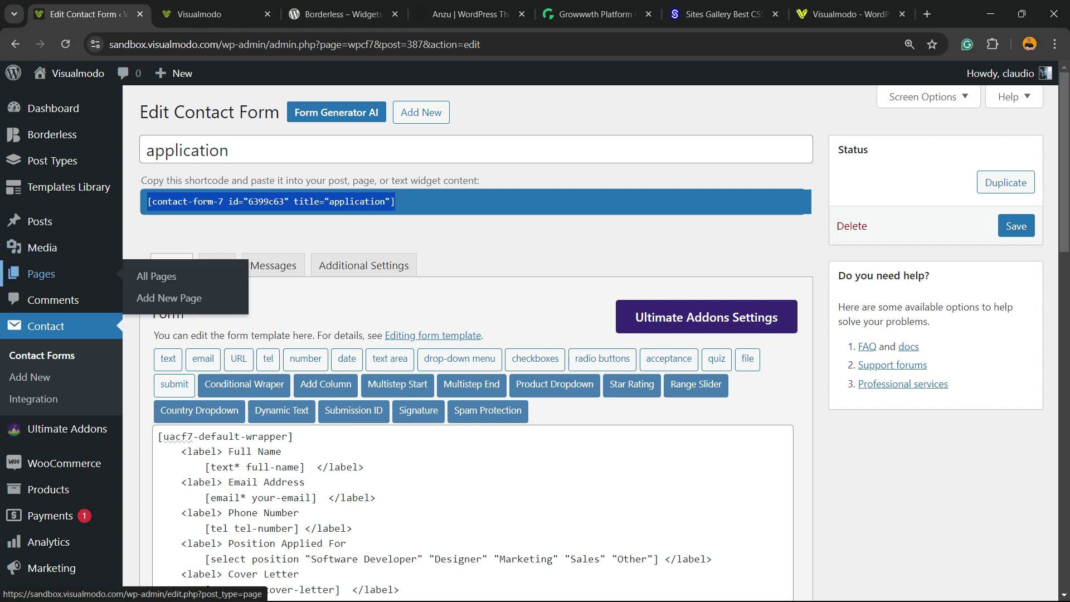
pyautogui.rightClick(156, 298)
pyautogui.click(189, 311)
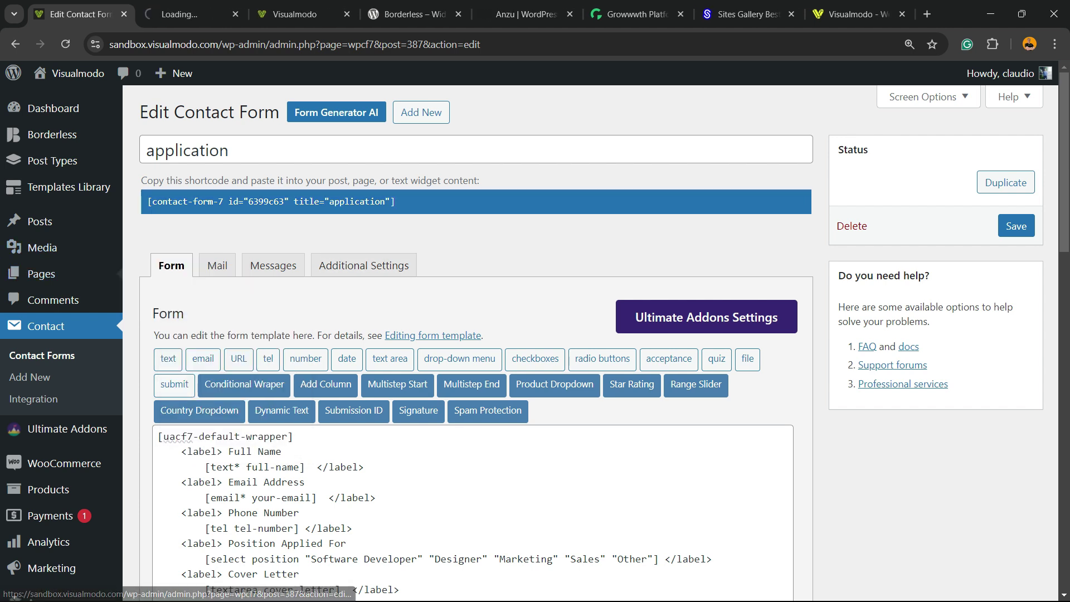
pyautogui.click(193, 14)
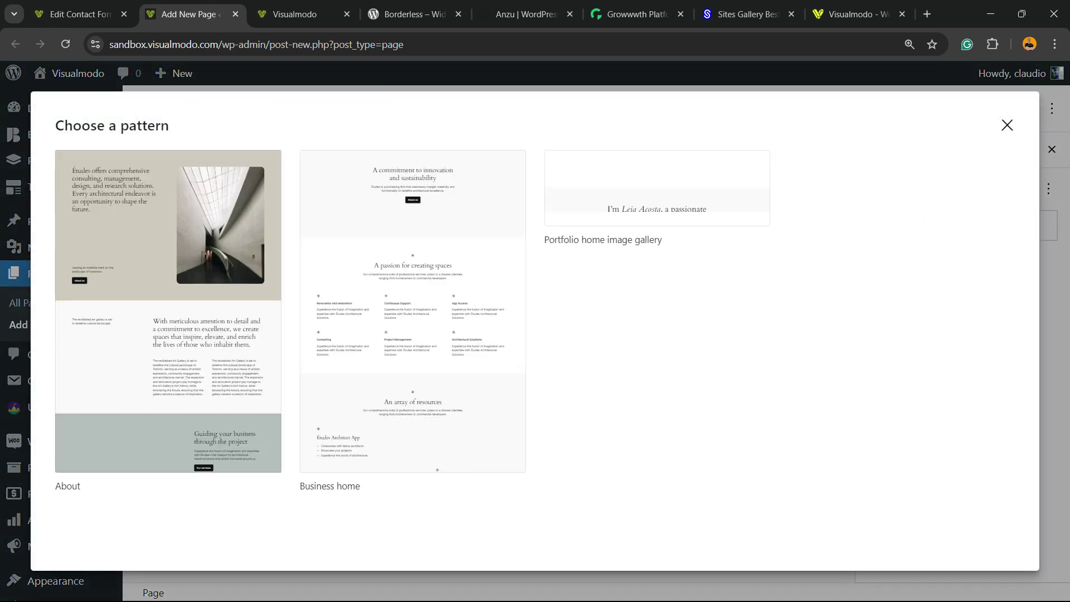
# Step: Skip the pattern choice and paste the application form's shortcode into the body of the new page
pyautogui.press('Escape')
pyautogui.click(320, 262)
pyautogui.hotkey('ctrl', 'v')
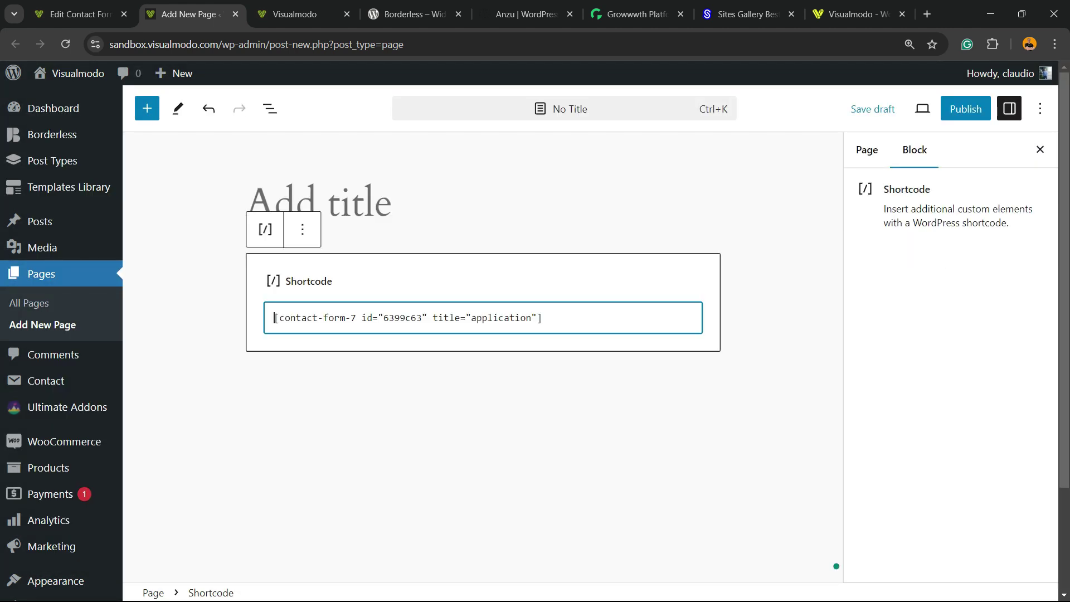
pyautogui.tripleClick(404, 317)
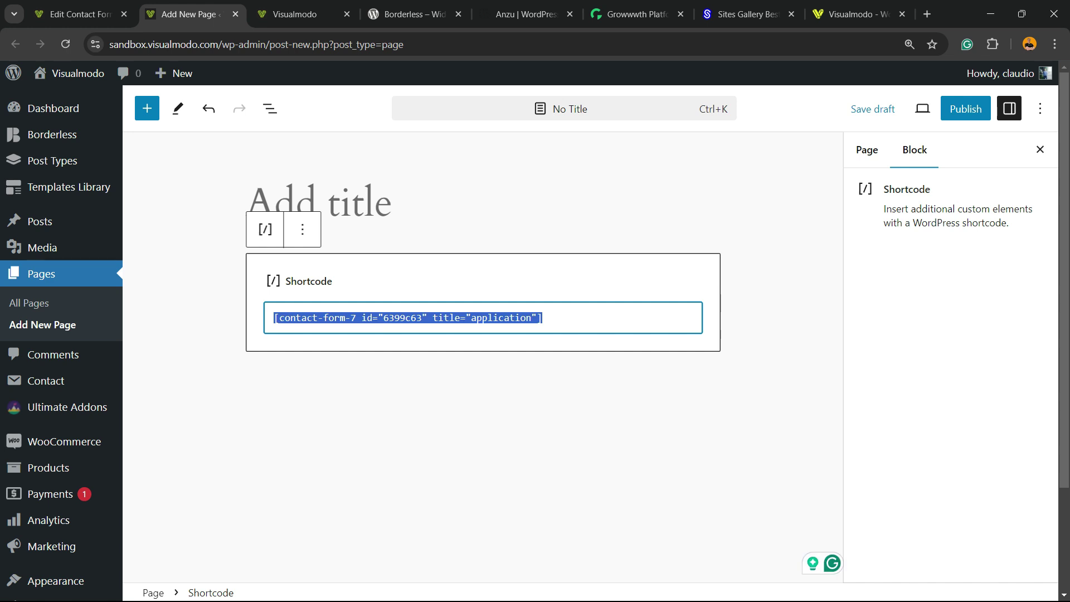
# Step: Insert a second Shortcode block with the same form shortcode below the existing one, and delete the first block
pyautogui.click(418, 401)
pyautogui.click(418, 377)
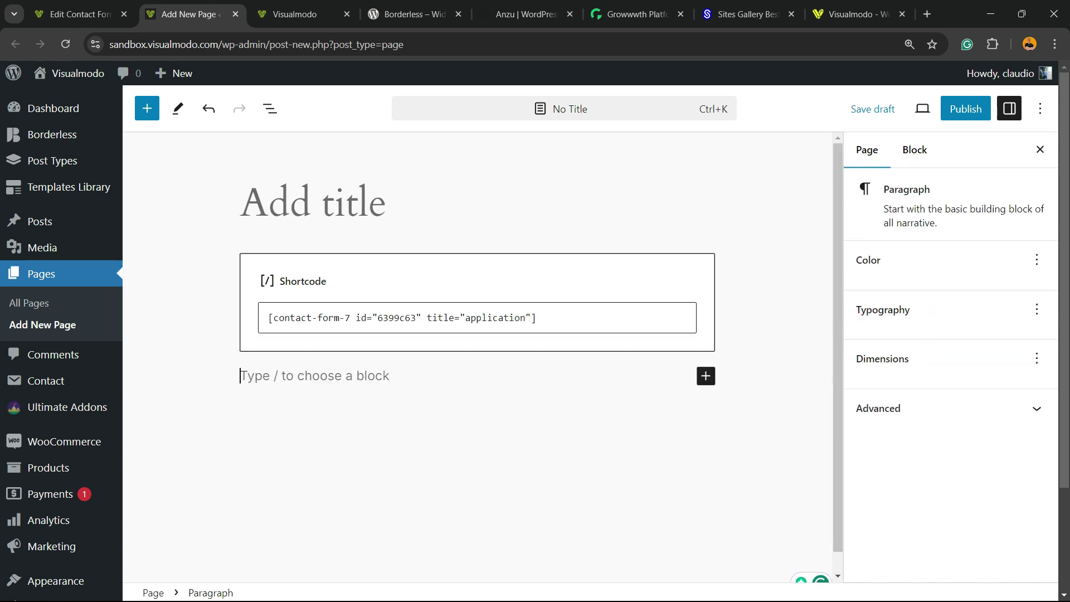
pyautogui.click(706, 376)
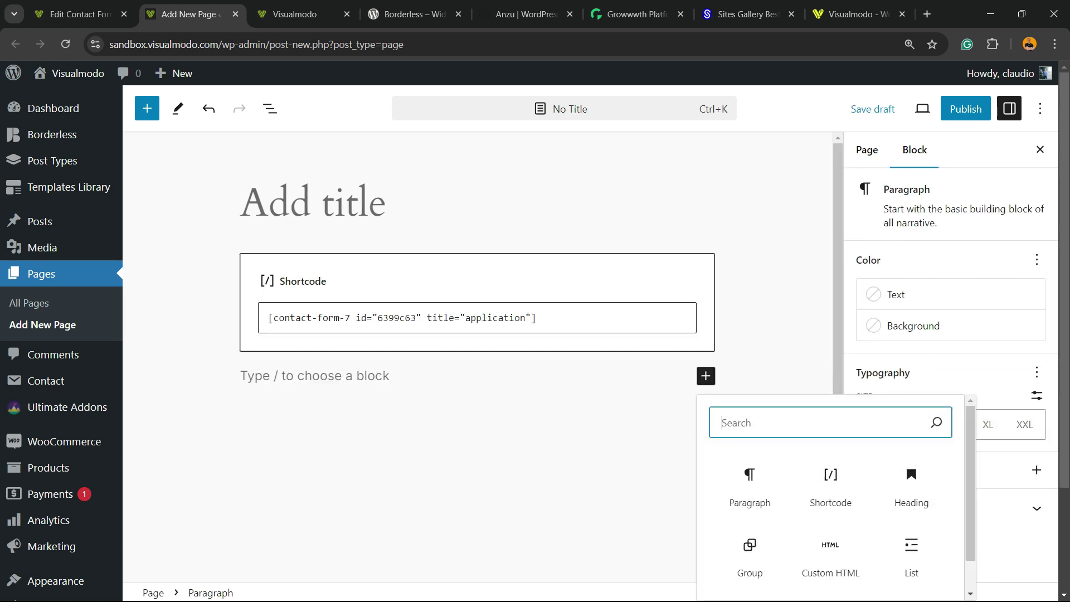
pyautogui.click(831, 485)
pyautogui.hotkey('ctrl', 'v')
pyautogui.click(289, 281)
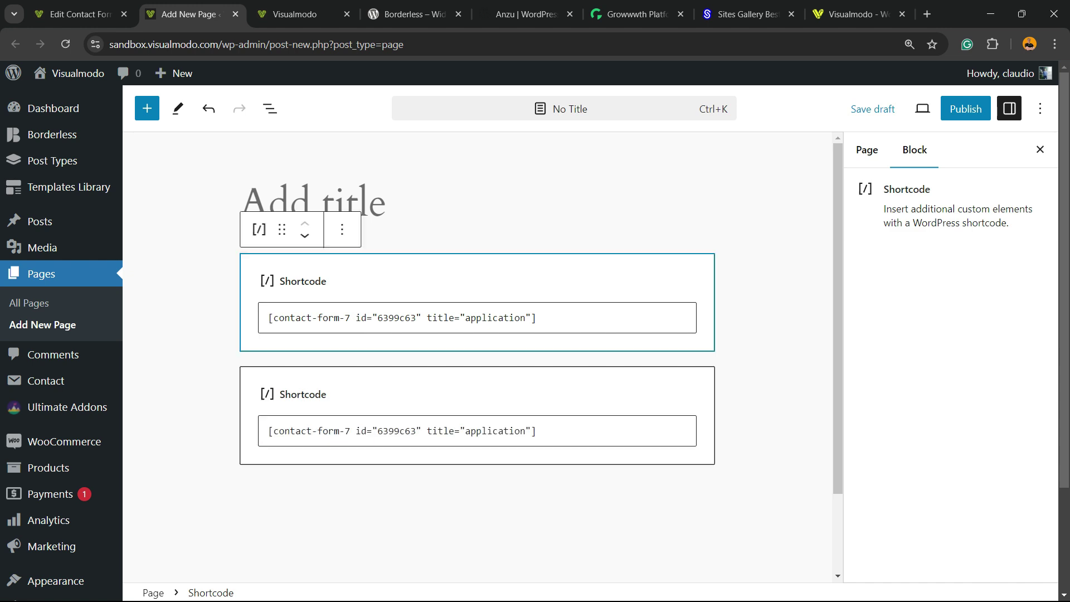
pyautogui.click(342, 229)
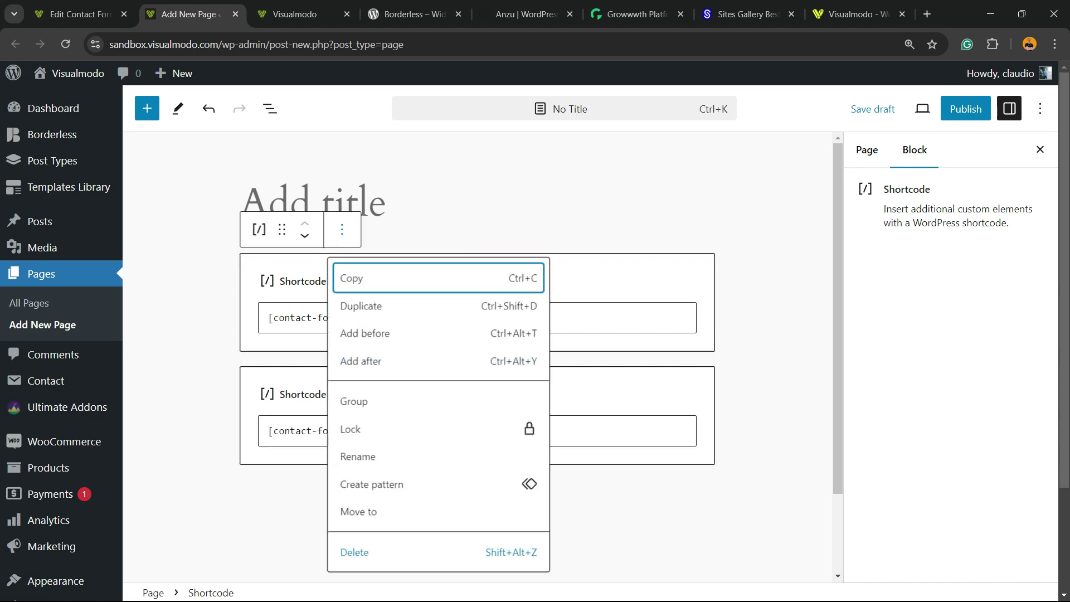
pyautogui.click(354, 551)
# Step: Generate a preview of the draft page in a new tab and return to the page editor
pyautogui.click(922, 109)
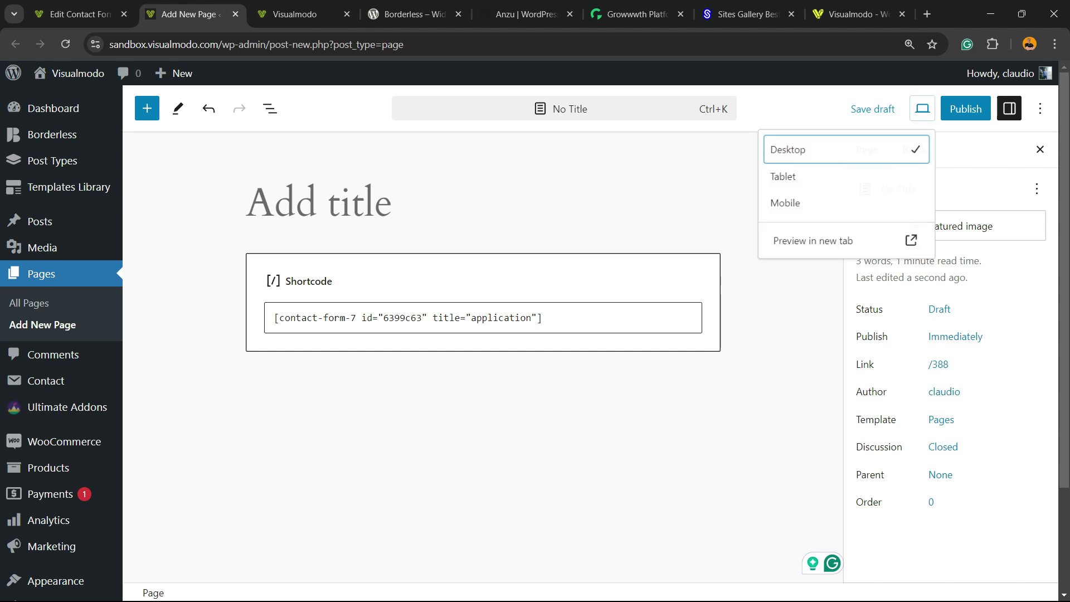
pyautogui.click(803, 243)
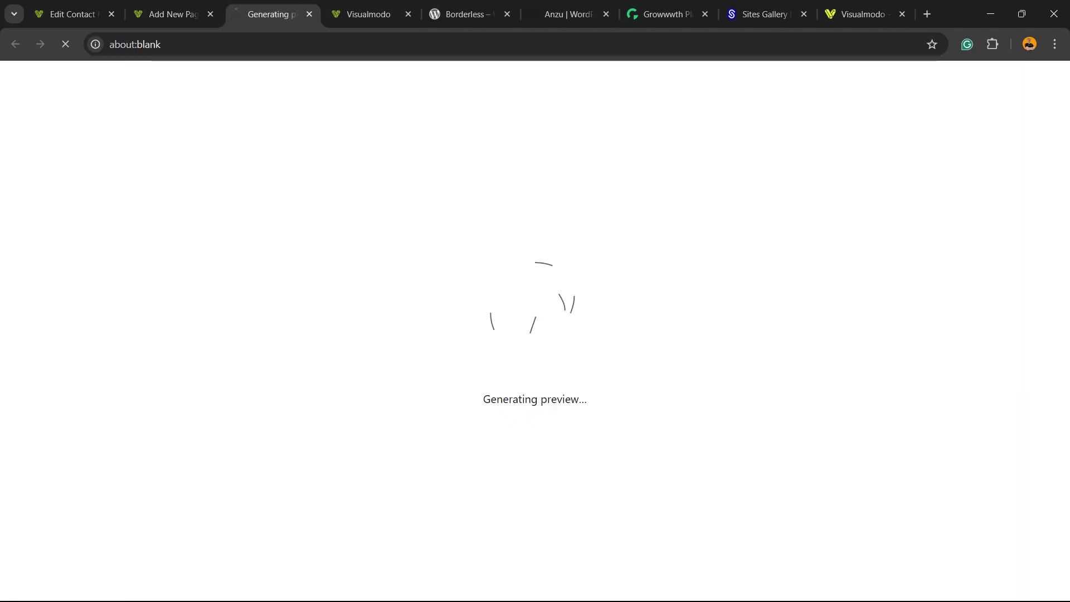
pyautogui.click(173, 14)
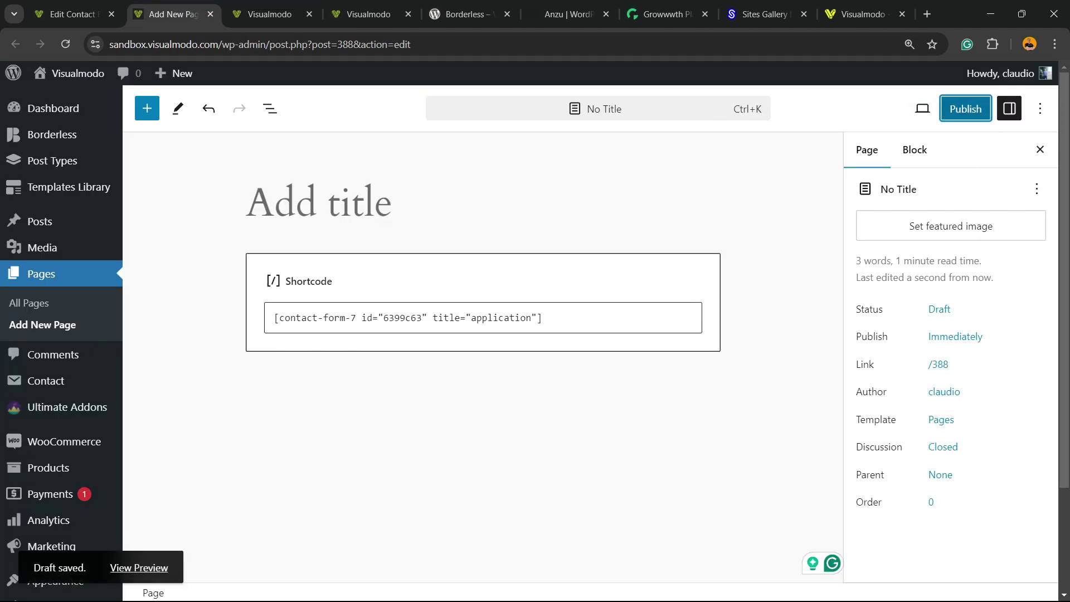
# Step: Publish the untitled page, close its preview and view the live page
pyautogui.click(965, 109)
pyautogui.click(898, 109)
pyautogui.click(270, 14)
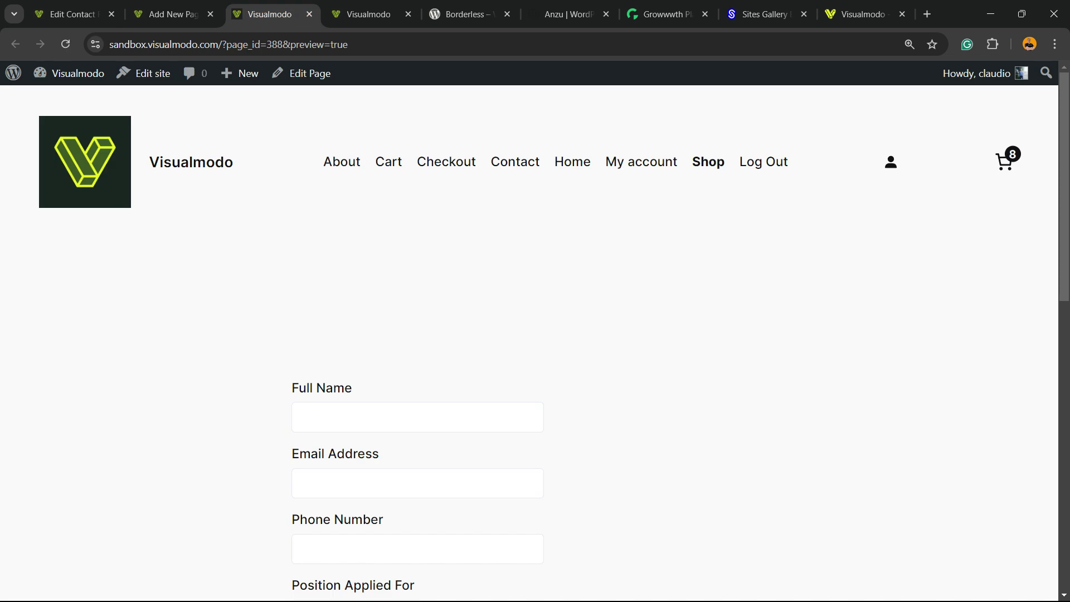
pyautogui.click(310, 14)
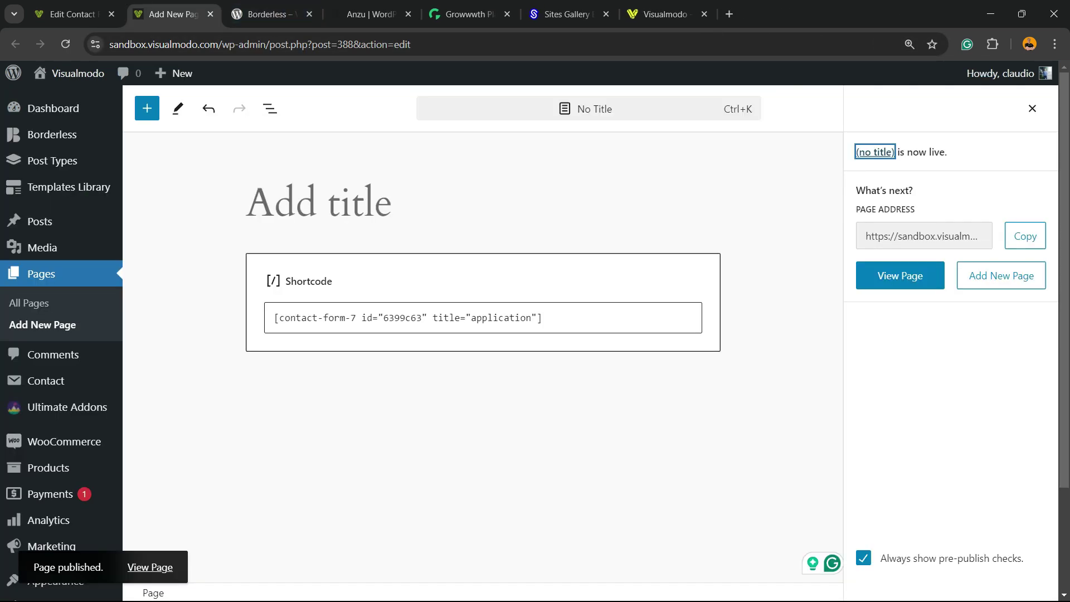
pyautogui.click(150, 567)
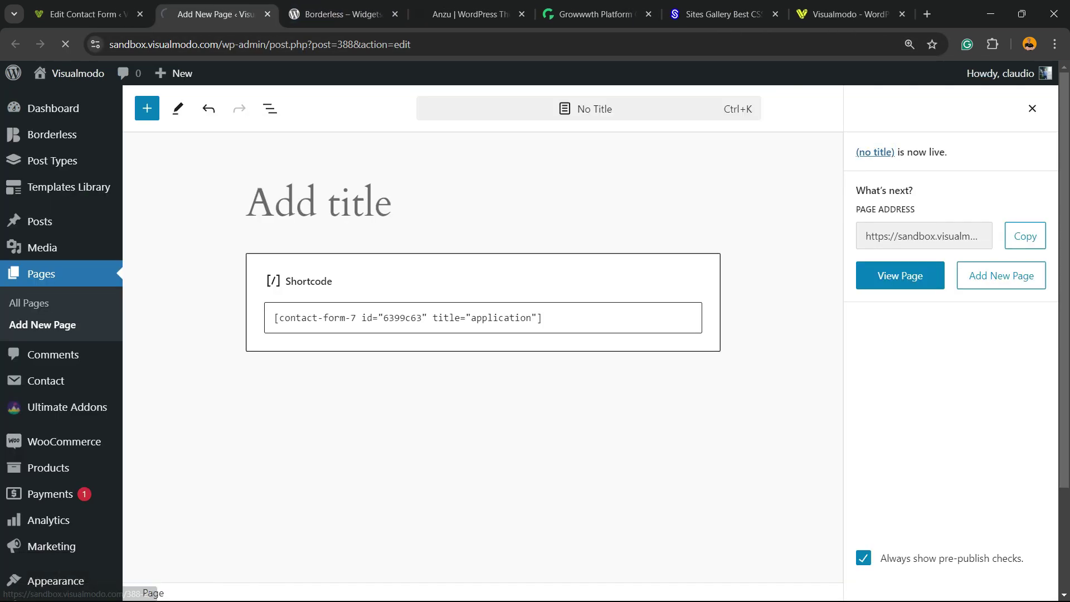
# Step: Examine the application form on the published page, from the Full Name field to Submit Application
pyautogui.scroll(-10, 535, 335)
pyautogui.scroll(3, 535, 334)
pyautogui.scroll(4, 535, 335)
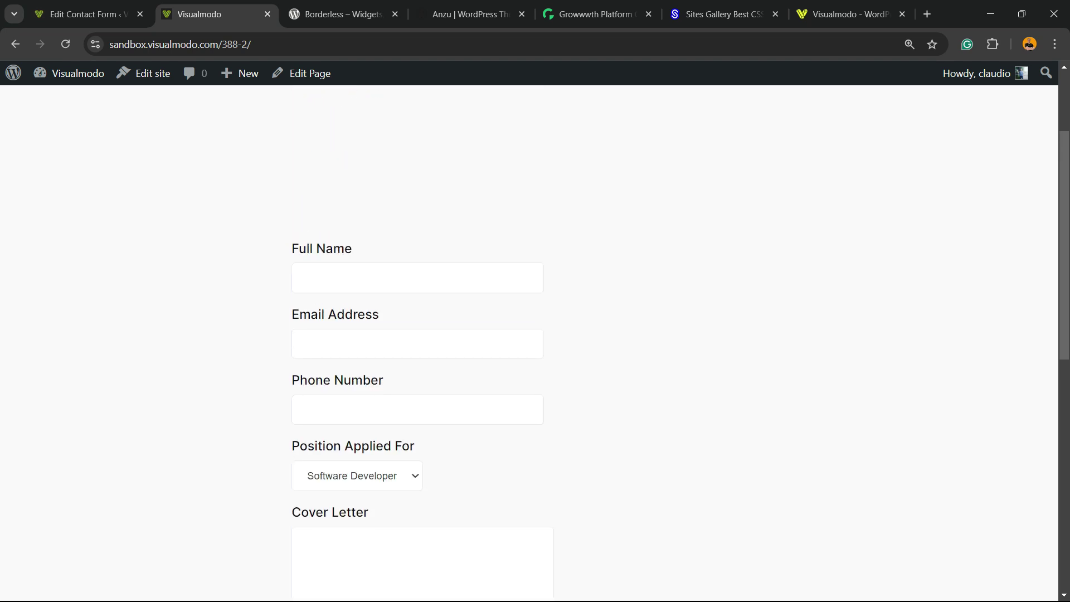
pyautogui.scroll(-5, 535, 334)
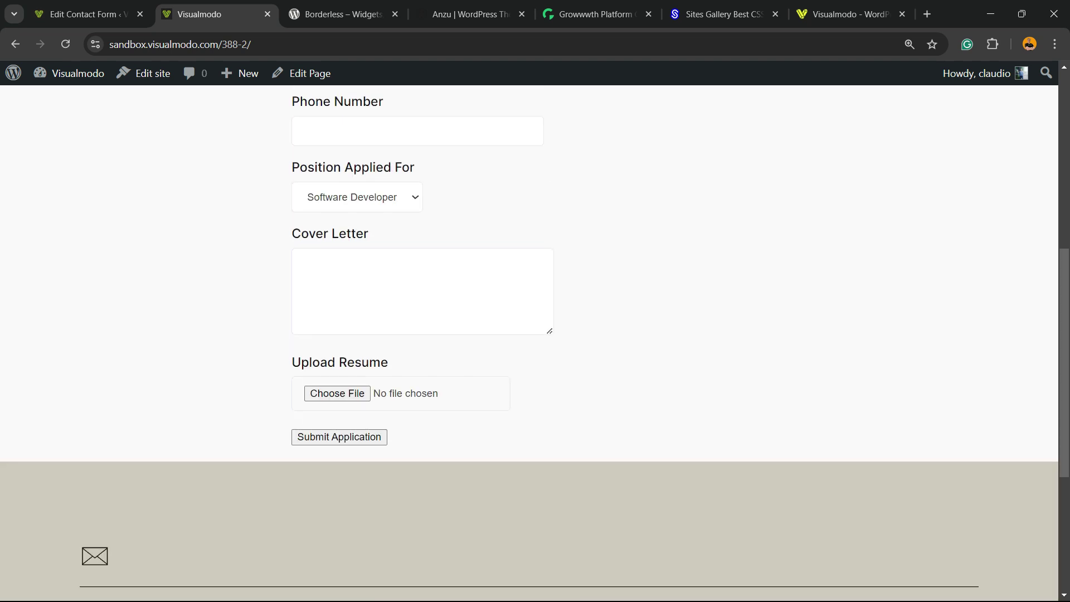
pyautogui.scroll(5, 536, 334)
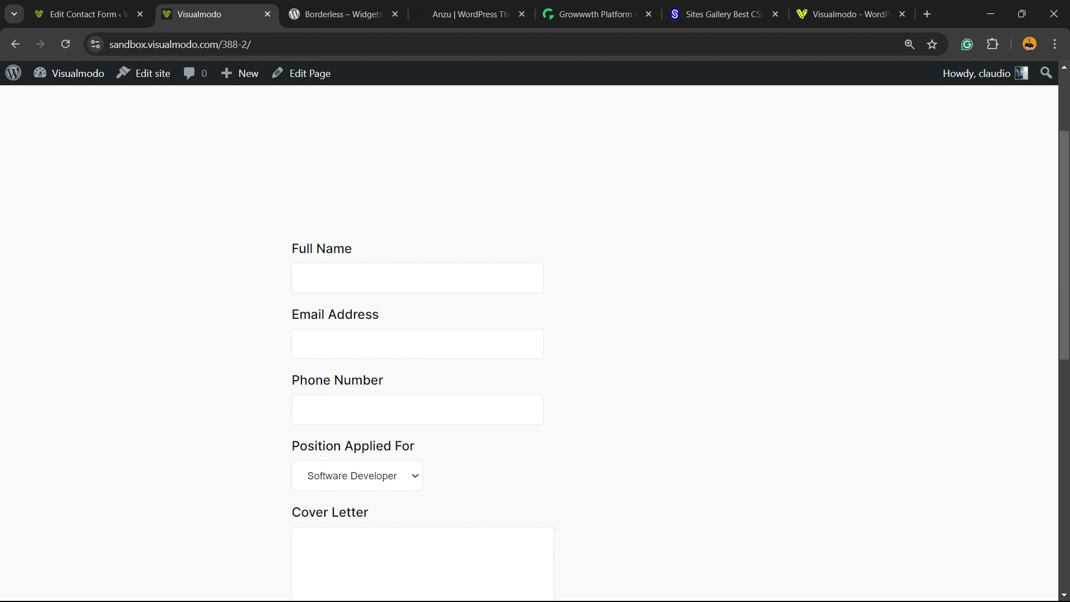
pyautogui.scroll(-3, 535, 334)
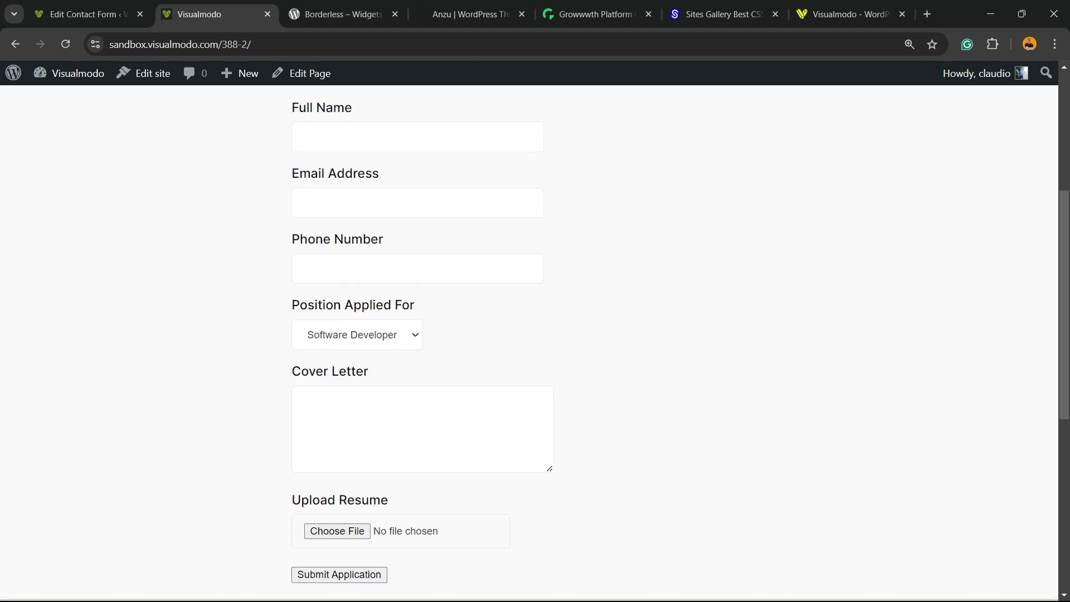
pyautogui.scroll(2, 535, 335)
pyautogui.scroll(3, 535, 335)
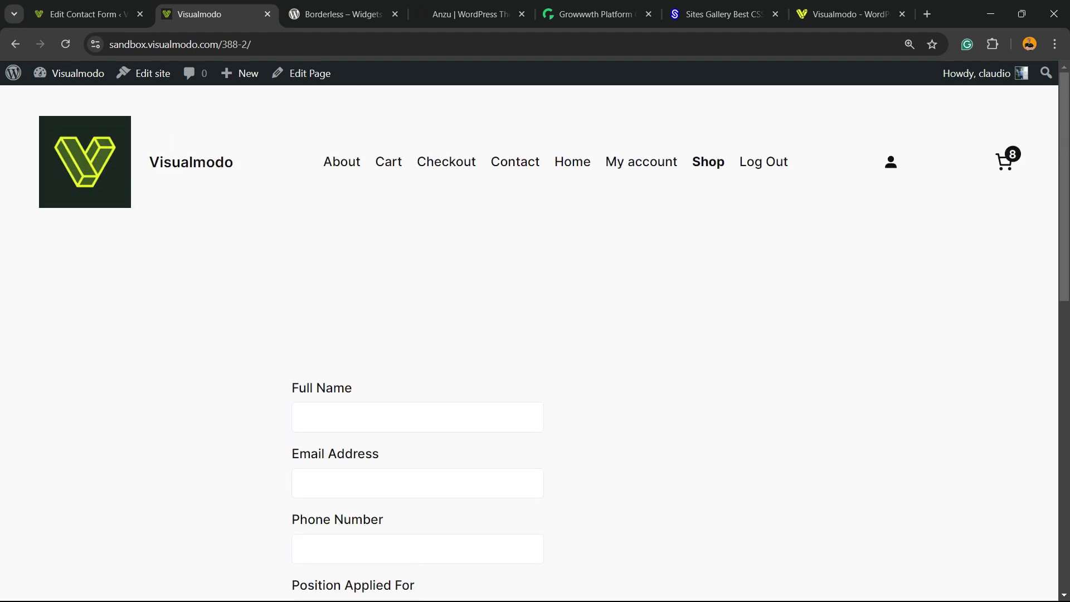
pyautogui.scroll(-5, 536, 334)
# Step: Check the Position Applied For options, the Phone Number and Cover Letter fields, and the resume upload on the published form
pyautogui.click(357, 337)
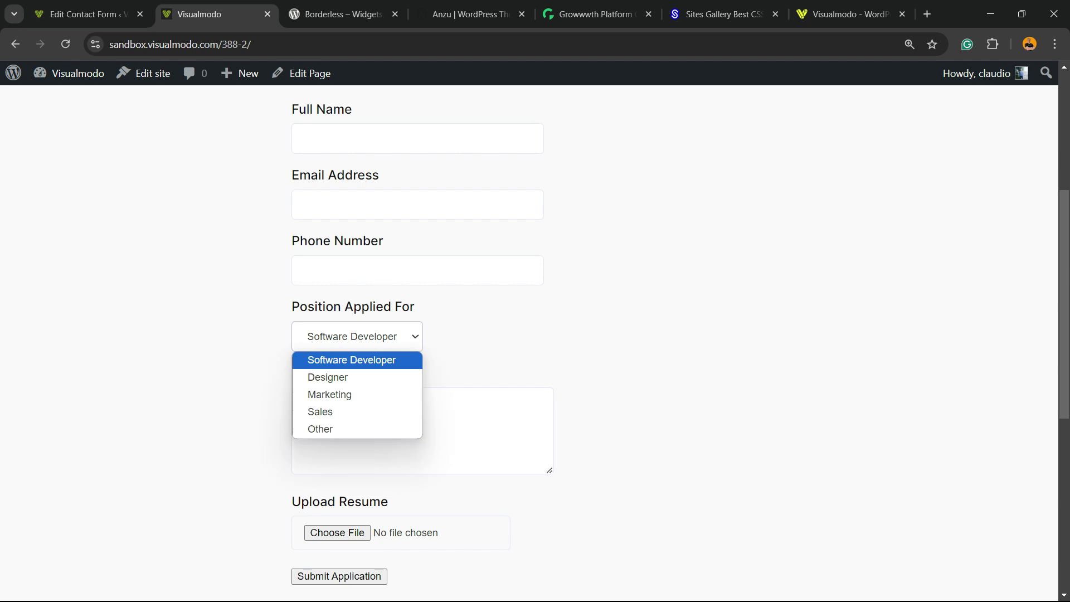
pyautogui.click(357, 336)
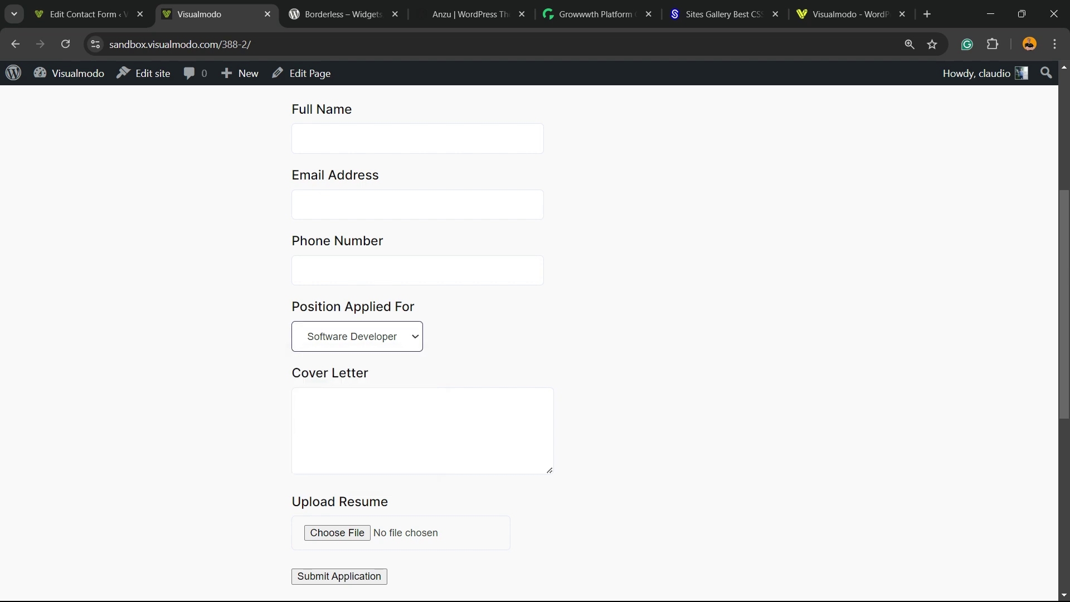
pyautogui.scroll(2, 535, 334)
pyautogui.tripleClick(335, 315)
pyautogui.click(417, 410)
pyautogui.scroll(-2, 418, 410)
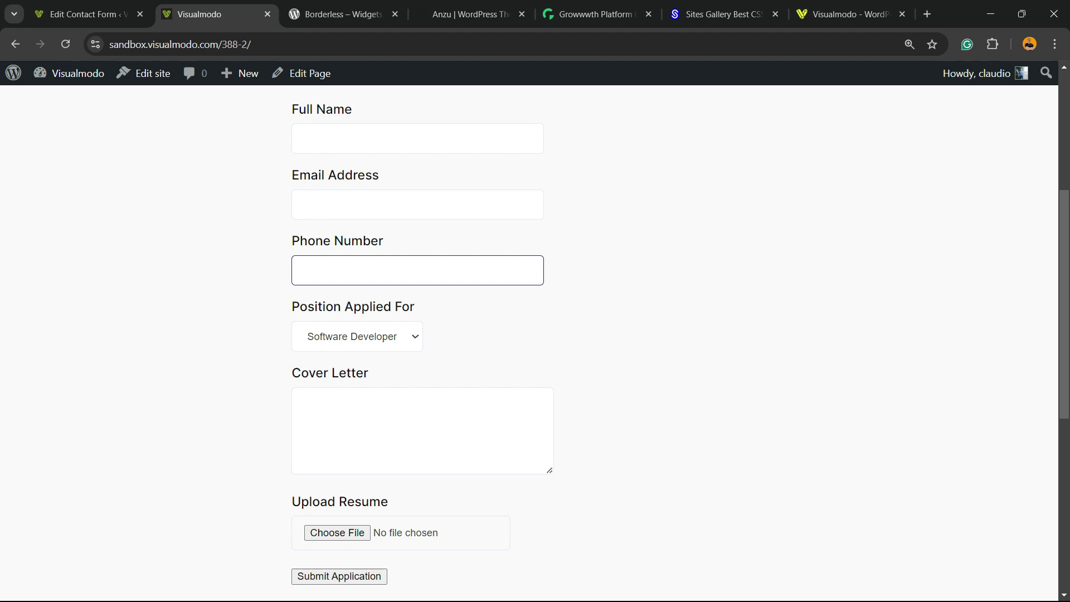
pyautogui.click(357, 336)
pyautogui.click(356, 337)
pyautogui.tripleClick(350, 374)
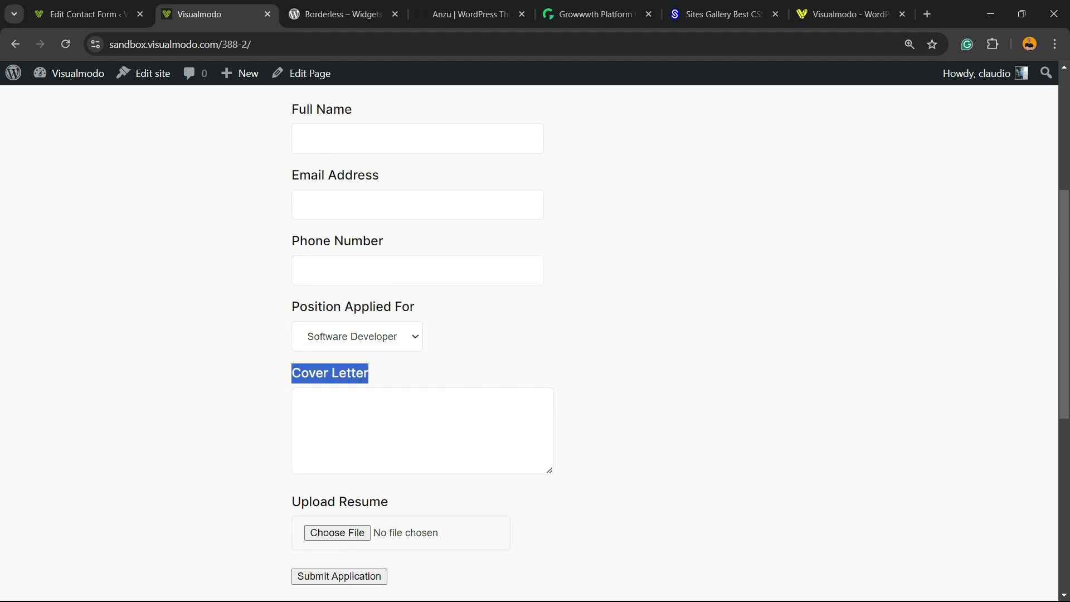
pyautogui.scroll(-2, 535, 334)
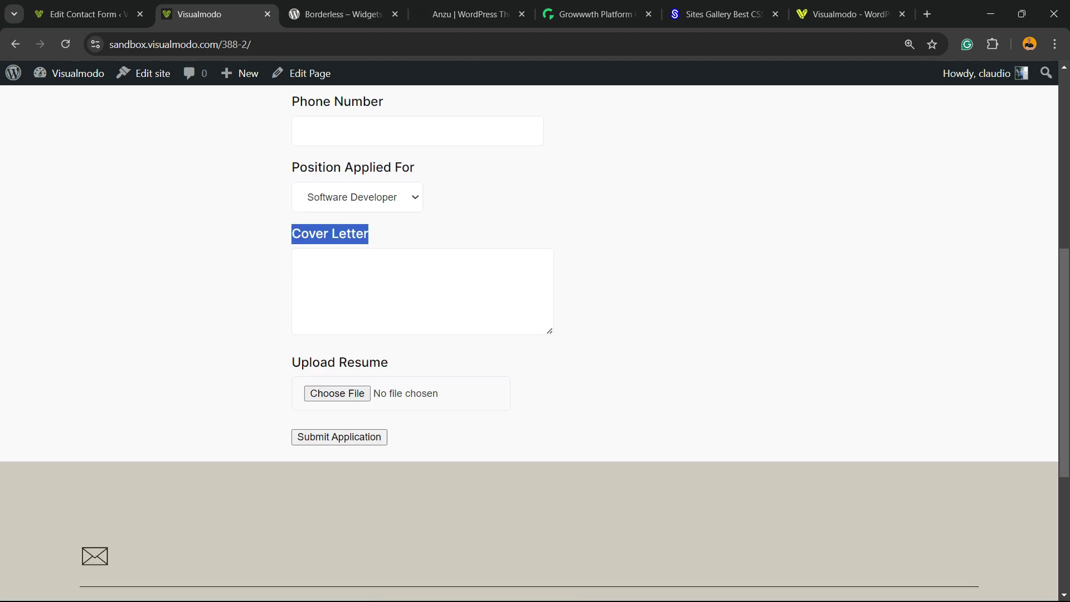
pyautogui.click(337, 394)
pyautogui.click(524, 354)
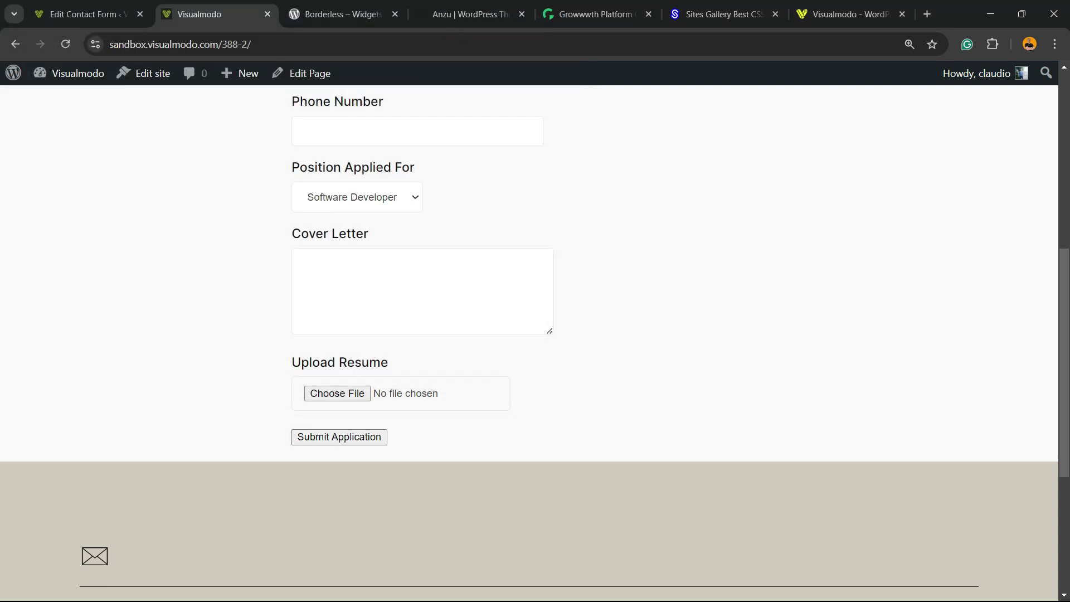
# Step: Compare the Full Name, Email Address and Phone Number labels in the form template with those on the published form
pyautogui.click(83, 14)
pyautogui.hotkey('ctrl', '+')
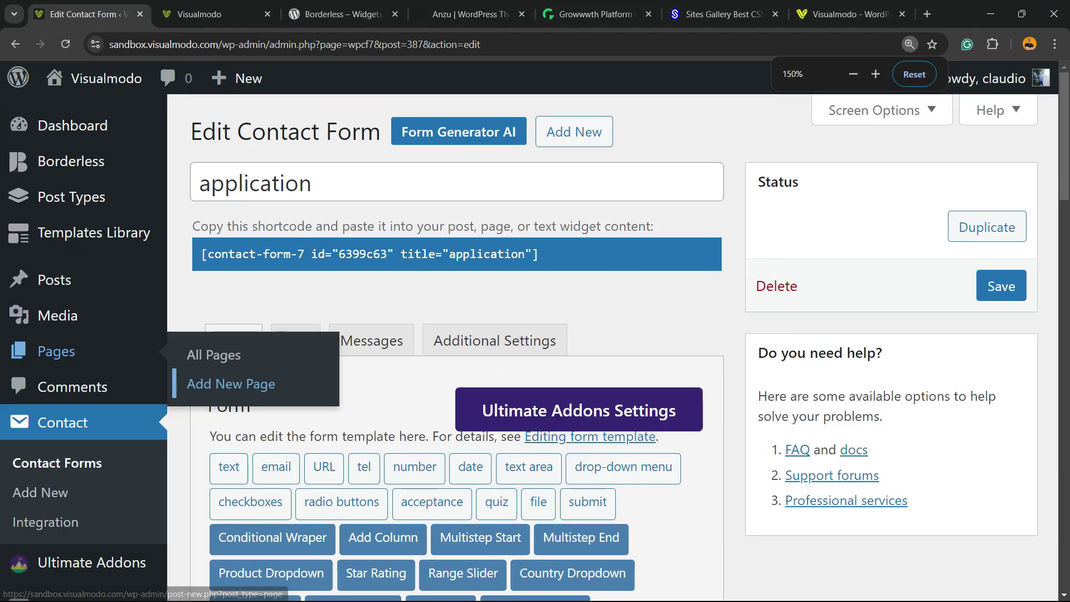
pyautogui.scroll(-5, 454, 345)
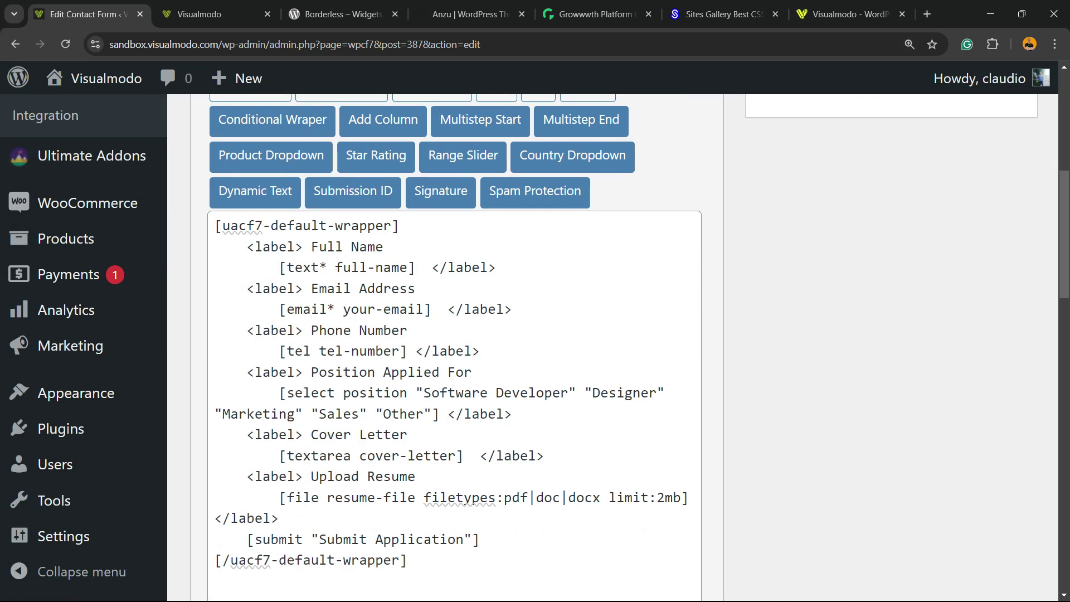
pyautogui.moveTo(311, 246); pyautogui.dragTo(384, 247)
pyautogui.moveTo(303, 289); pyautogui.dragTo(415, 288)
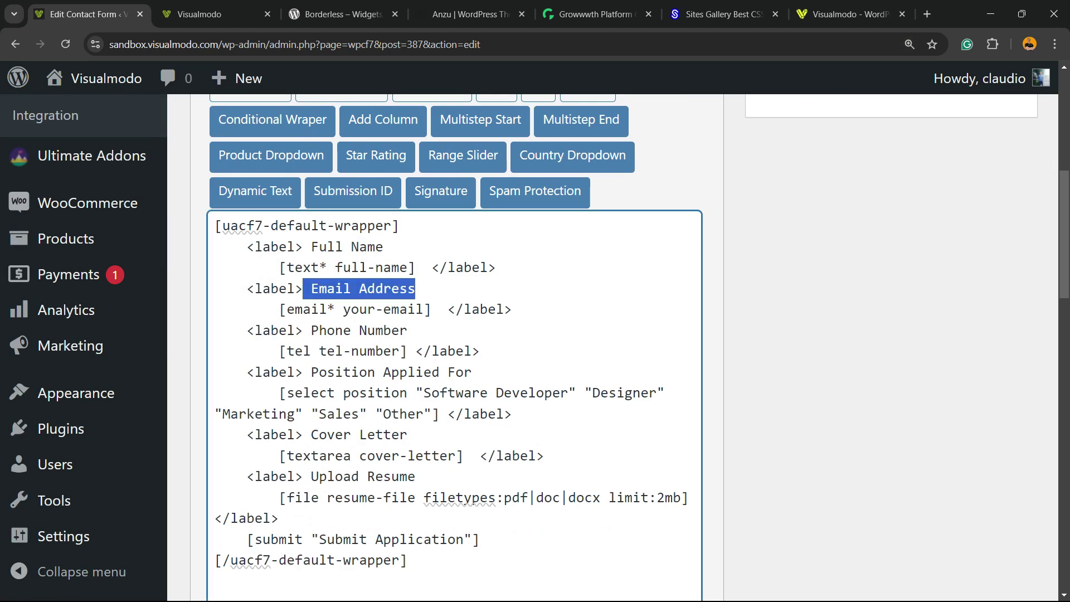
pyautogui.moveTo(302, 330); pyautogui.dragTo(408, 330)
pyautogui.hotkey('ctrl', 'Tab')
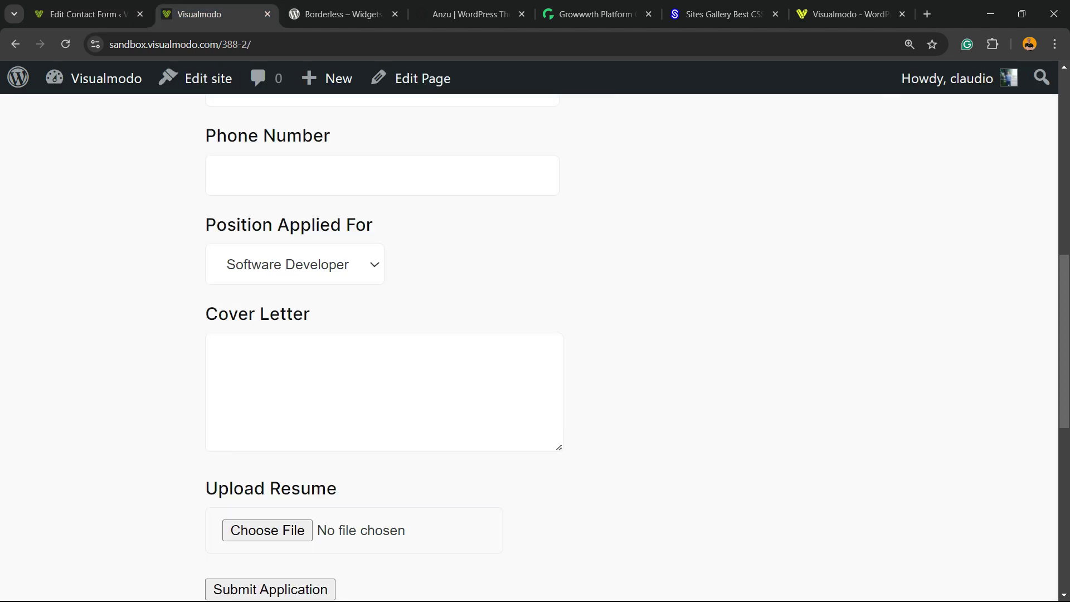
pyautogui.scroll(4, 250, 345)
pyautogui.doubleClick(222, 237)
pyautogui.tripleClick(229, 326)
pyautogui.tripleClick(296, 414)
pyautogui.hotkey('ctrl', 'shift', 'Tab')
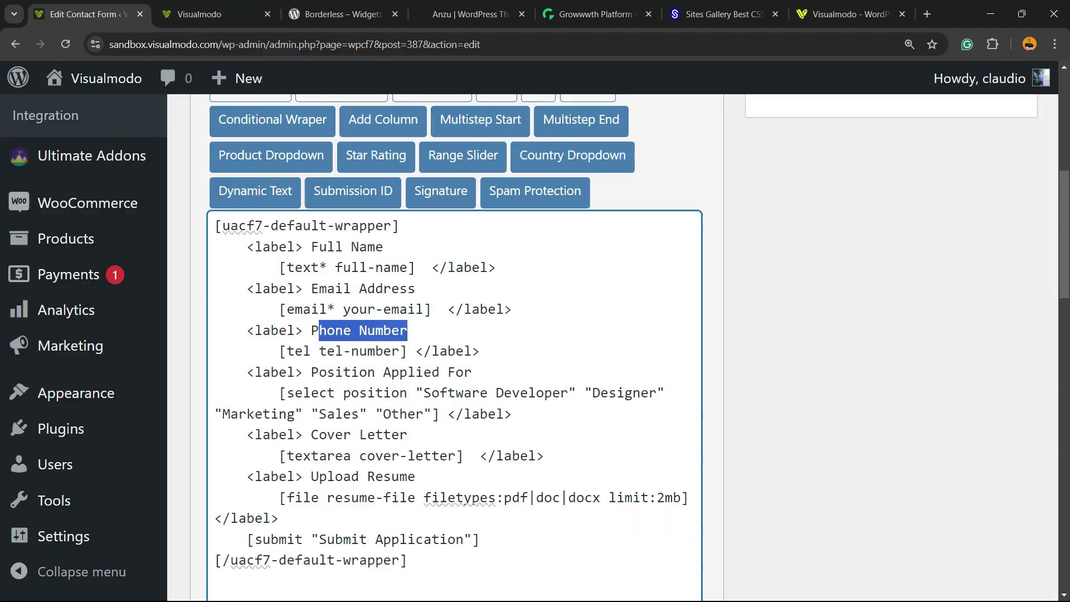
# Step: Examine the Phone Number and Position Applied For labels and the position options in the form template code
pyautogui.click(376, 330)
pyautogui.moveTo(311, 331); pyautogui.dragTo(407, 331)
pyautogui.click(311, 372)
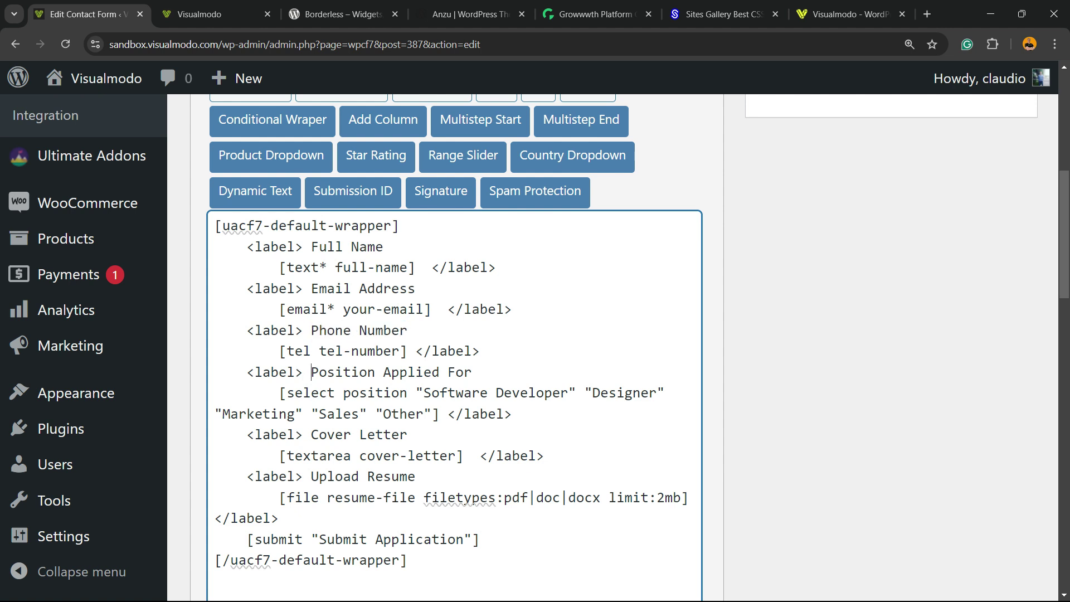
pyautogui.moveTo(311, 372); pyautogui.dragTo(472, 372)
pyautogui.doubleClick(375, 393)
pyautogui.click(425, 393)
pyautogui.moveTo(415, 393); pyautogui.dragTo(560, 393)
pyautogui.click(584, 392)
# Step: Add a "Test" option after "Other" in the Position Applied For select field of the form template
pyautogui.moveTo(376, 414); pyautogui.dragTo(432, 414)
pyautogui.hotkey('ctrl', 'c')
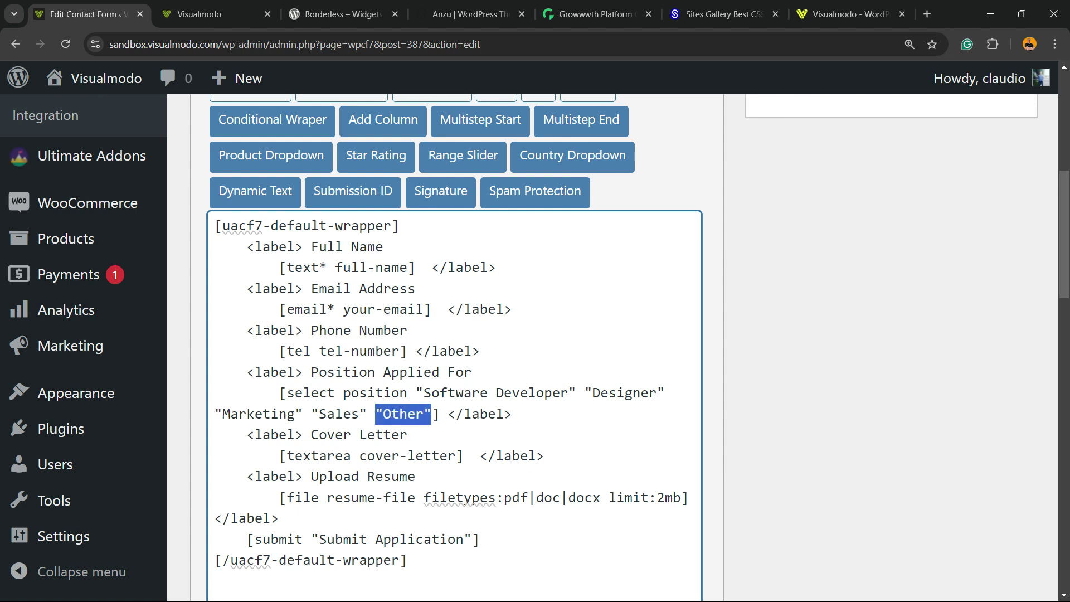
pyautogui.click(424, 414)
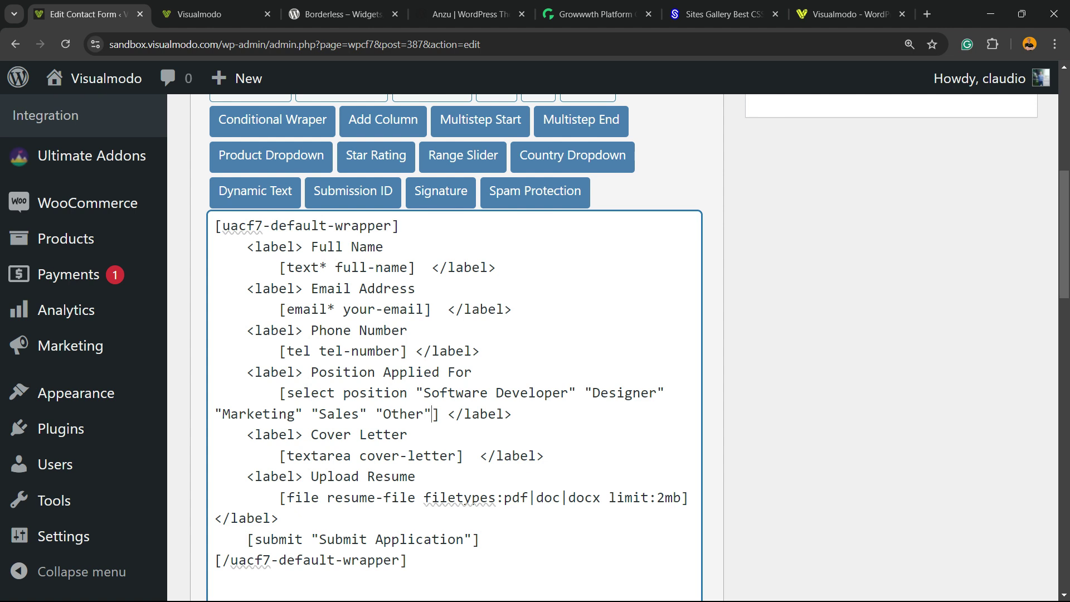
pyautogui.hotkey('ctrl', 'v')
pyautogui.press('Left')
pyautogui.hotkey('ctrl', 'shift', 'Left')
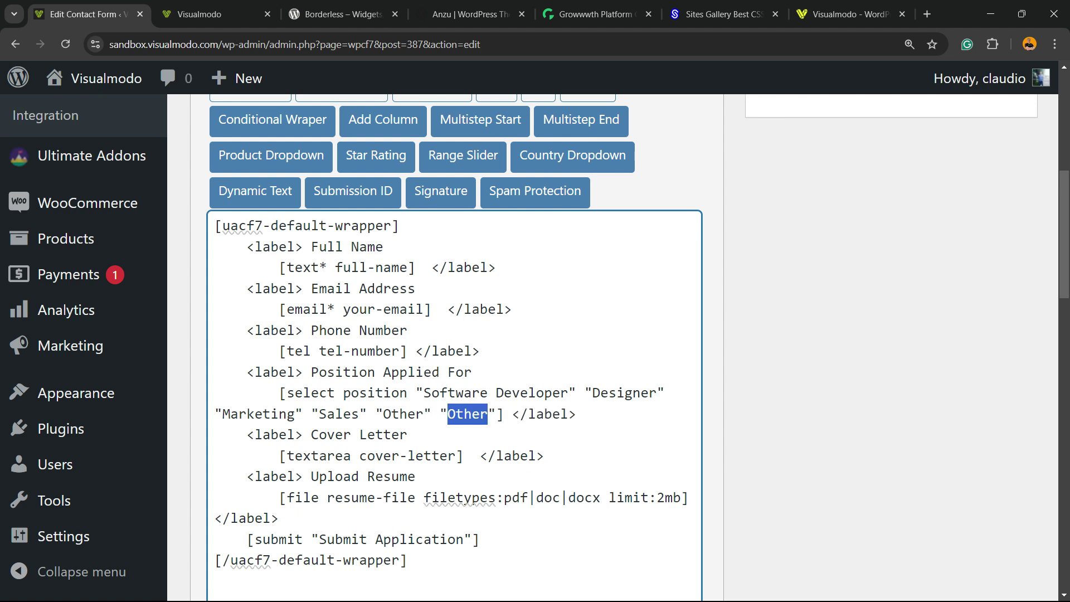
pyautogui.write('Test')
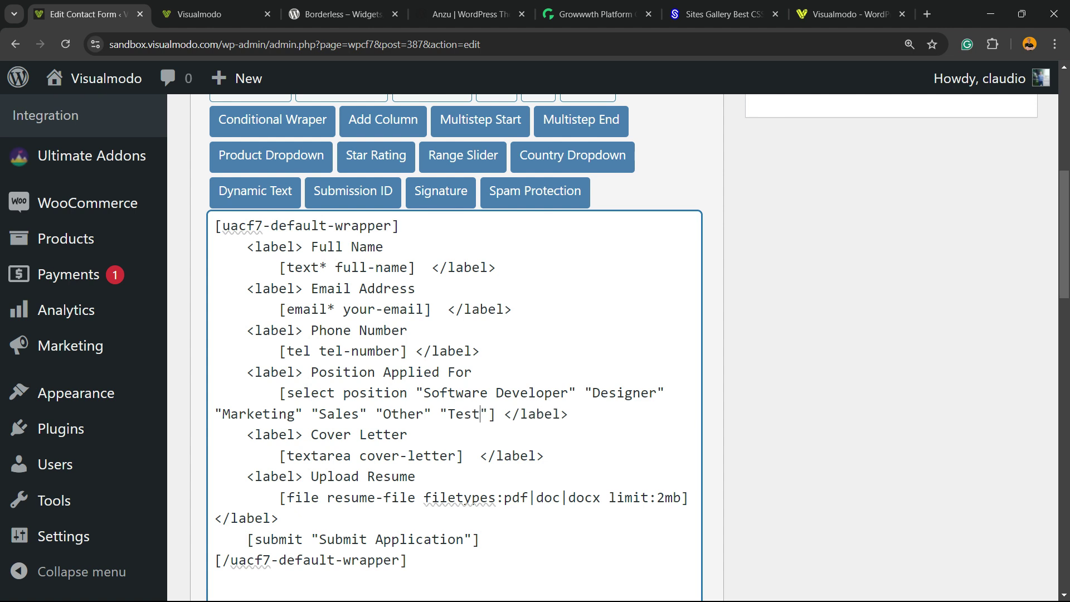
# Step: Save the edited application contact form
pyautogui.scroll(-5, 458, 345)
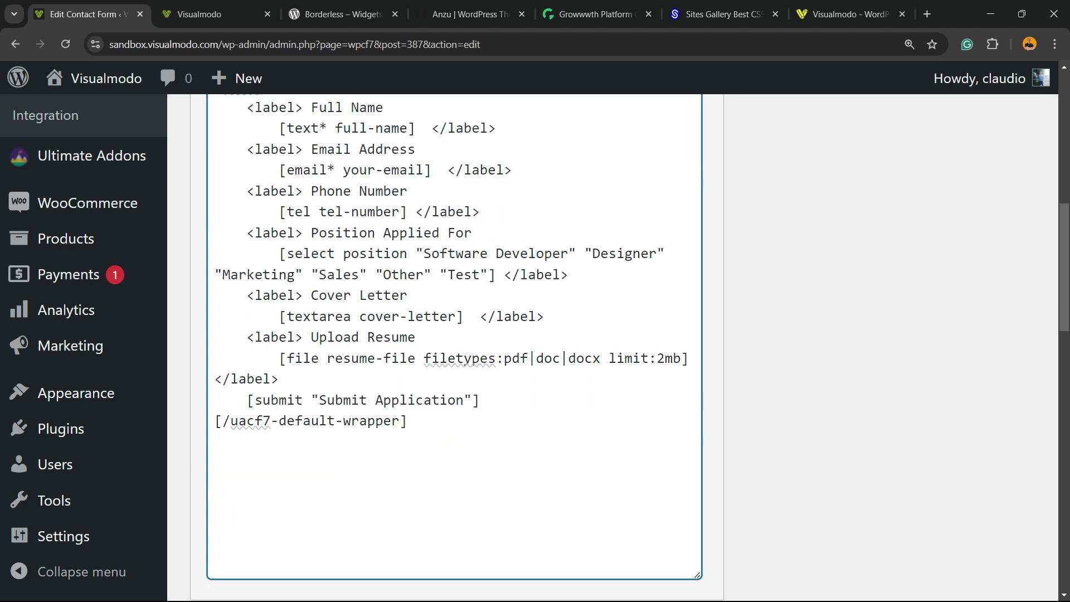
pyautogui.scroll(10, 457, 346)
pyautogui.scroll(3, 457, 346)
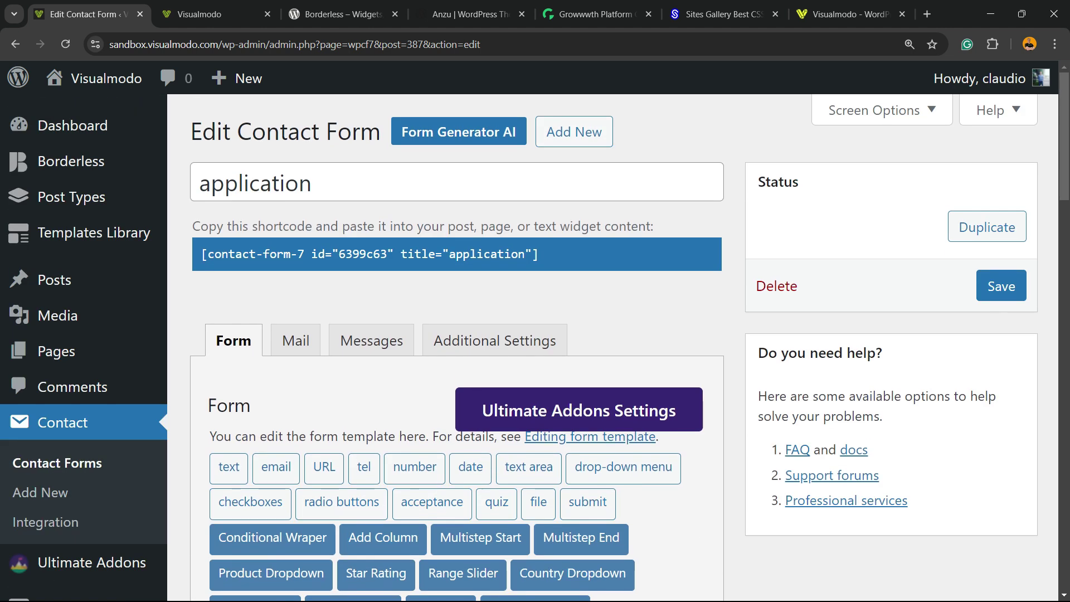
pyautogui.click(1001, 286)
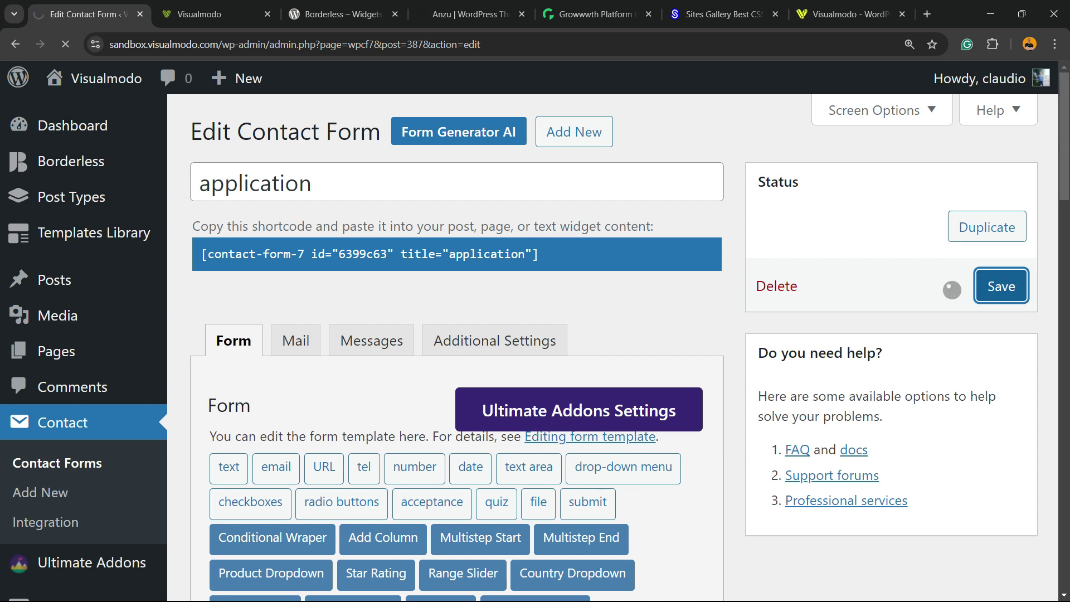
# Step: Reload the published page and check the Position Applied For options and the remaining fields down to Submit Application
pyautogui.click(215, 15)
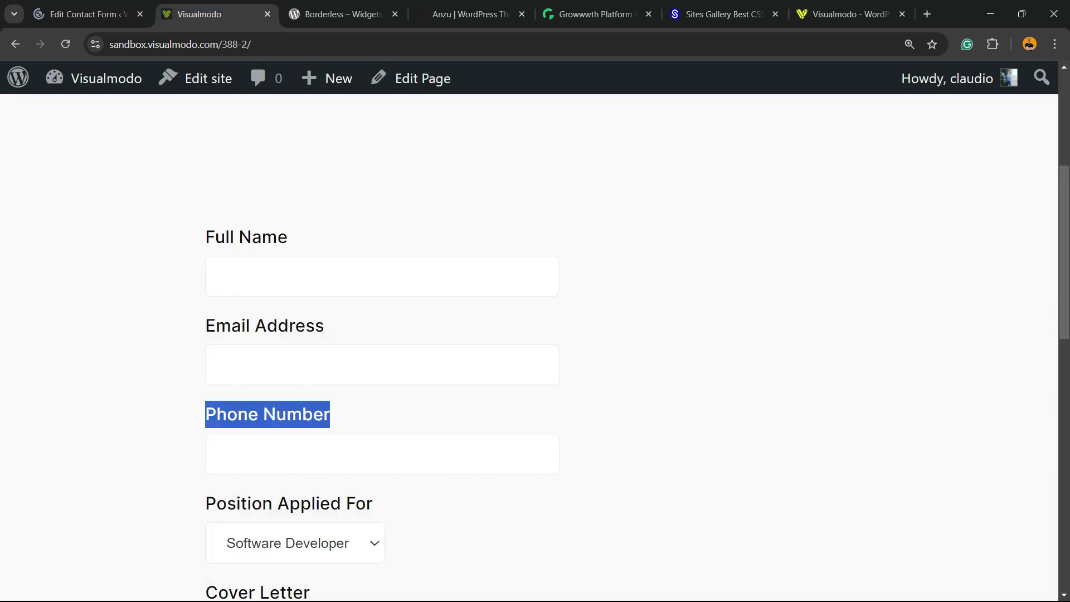
pyautogui.press('F5')
pyautogui.scroll(-2, 334, 404)
pyautogui.click(335, 404)
pyautogui.scroll(-2, 335, 404)
pyautogui.click(334, 265)
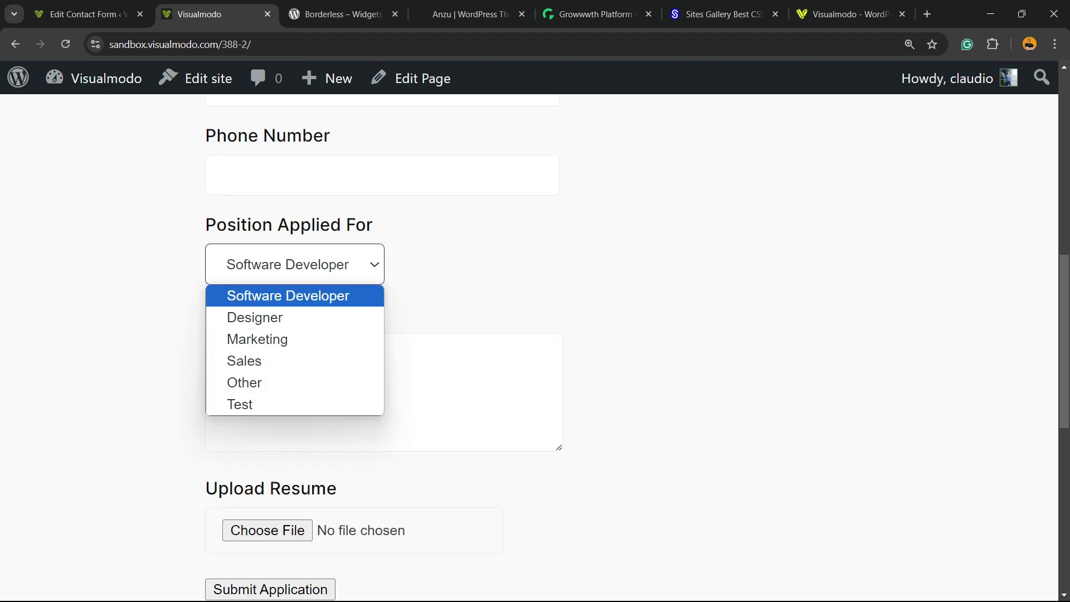
pyautogui.click(323, 296)
pyautogui.scroll(-2, 529, 345)
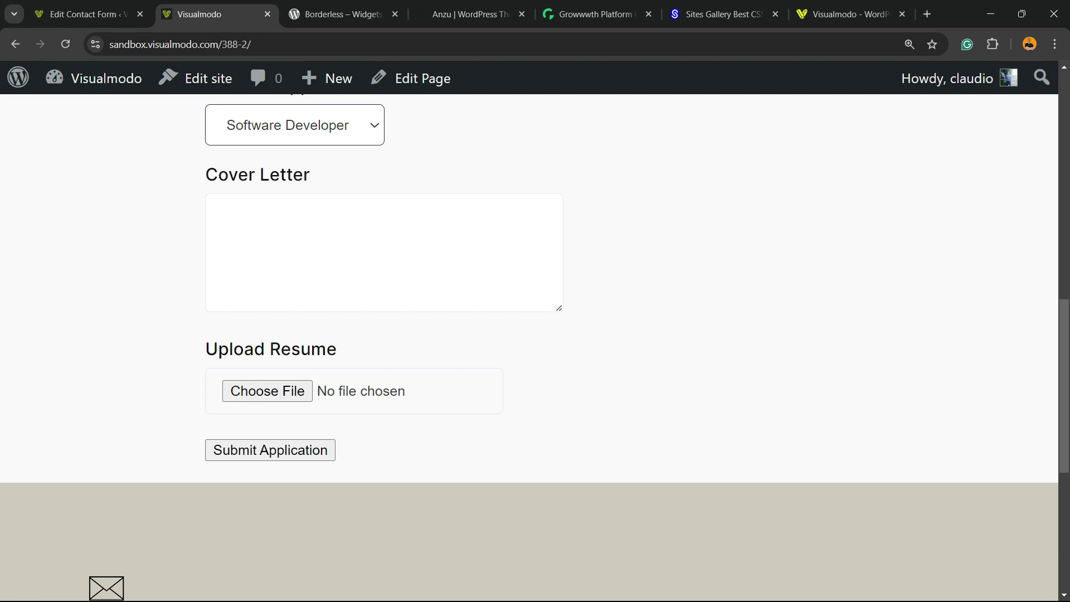
# Step: Return to the contact form editor and review the saved template code, including the Cover Letter field
pyautogui.click(89, 14)
pyautogui.scroll(-10, 529, 334)
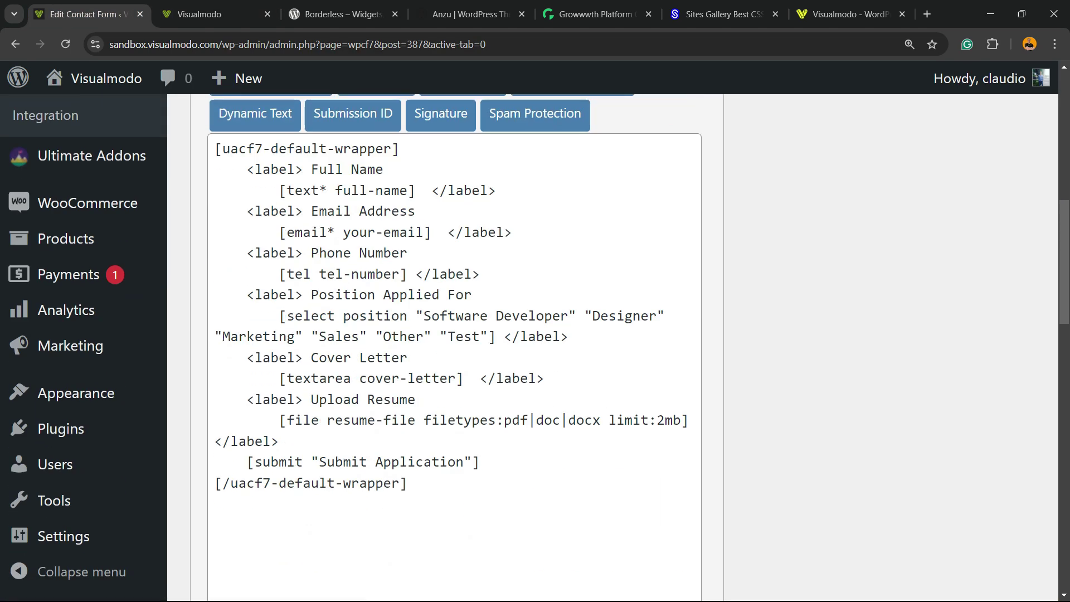
pyautogui.tripleClick(390, 378)
pyautogui.scroll(10, 529, 335)
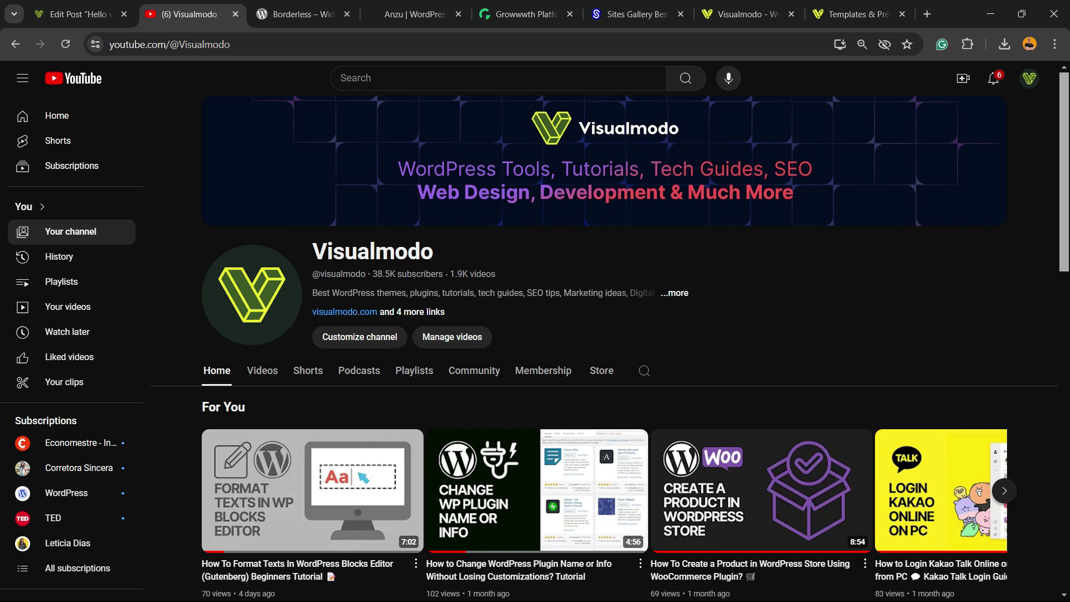
# Step: Look over the Borderless plugin page and the Anzu theme page on WordPress.org
pyautogui.click(301, 14)
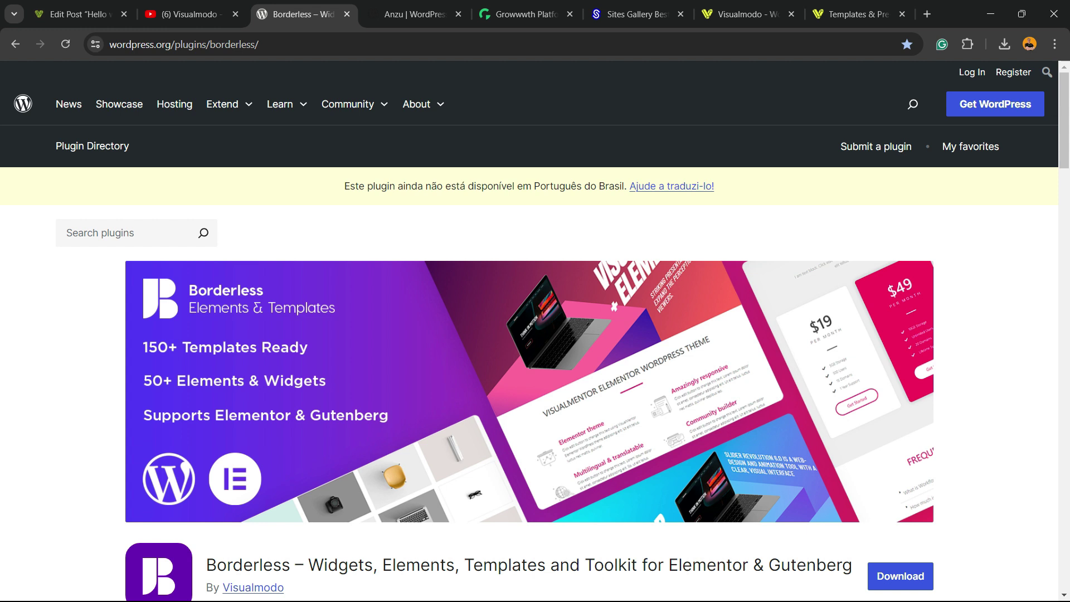
pyautogui.scroll(-2, 529, 334)
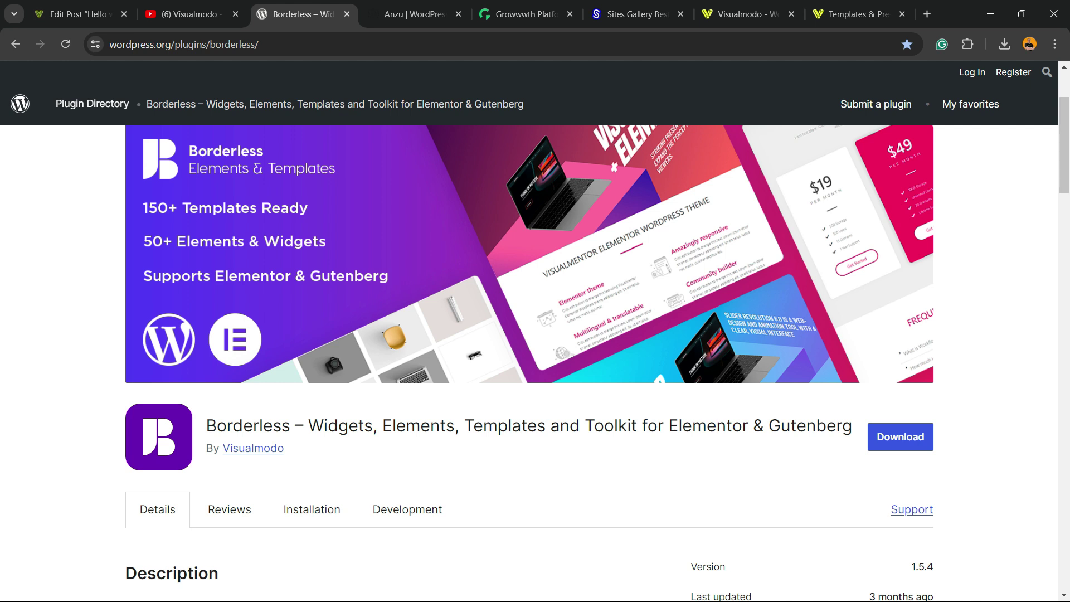
pyautogui.scroll(3, 529, 334)
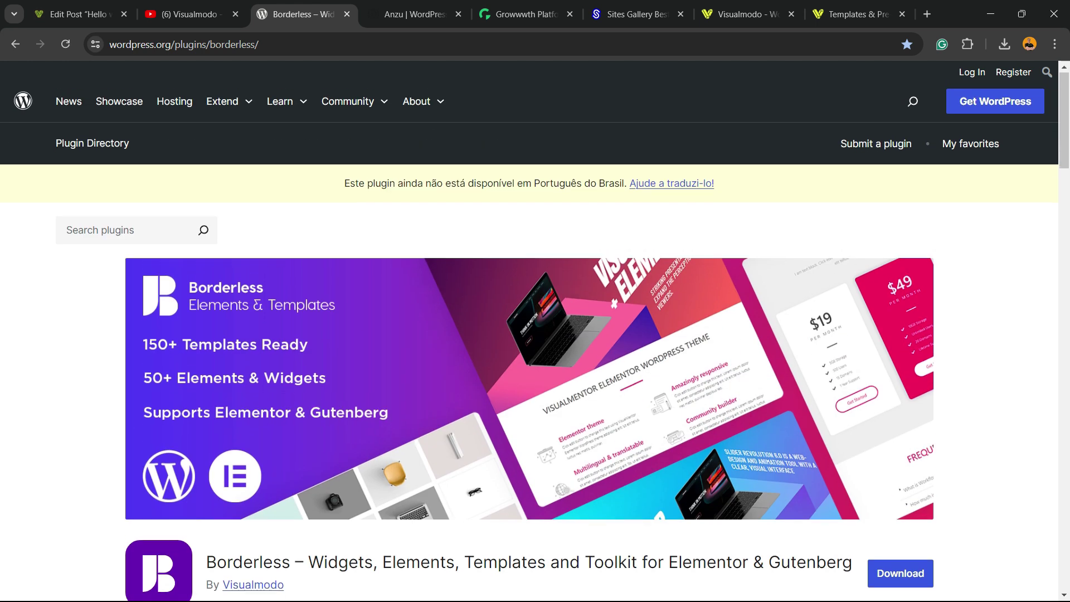
pyautogui.scroll(-3, 530, 335)
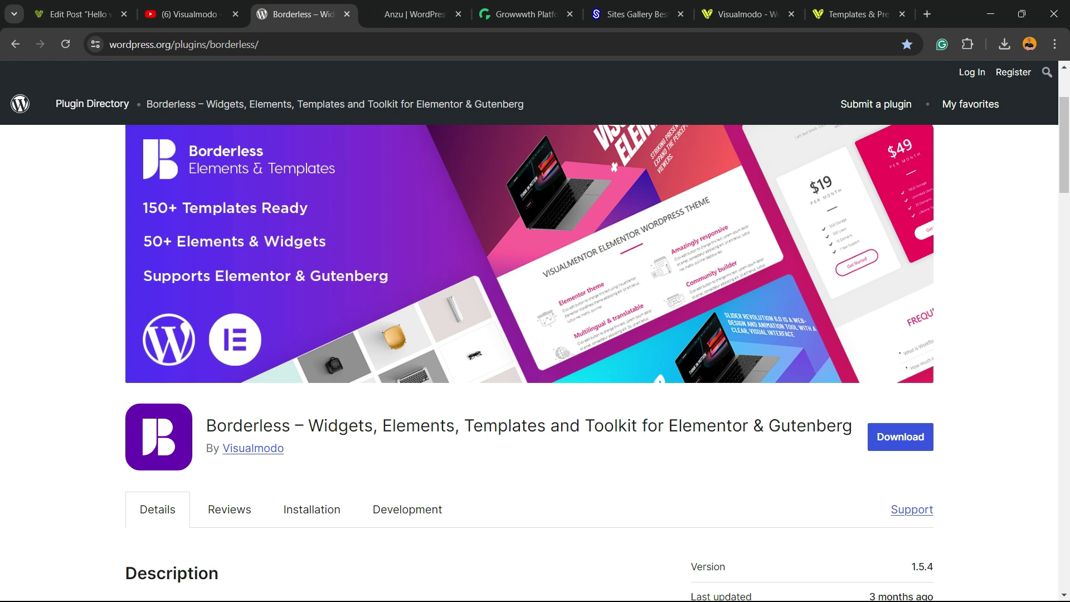
pyautogui.hotkey('ctrl', 'Tab')
pyautogui.scroll(10, 535, 334)
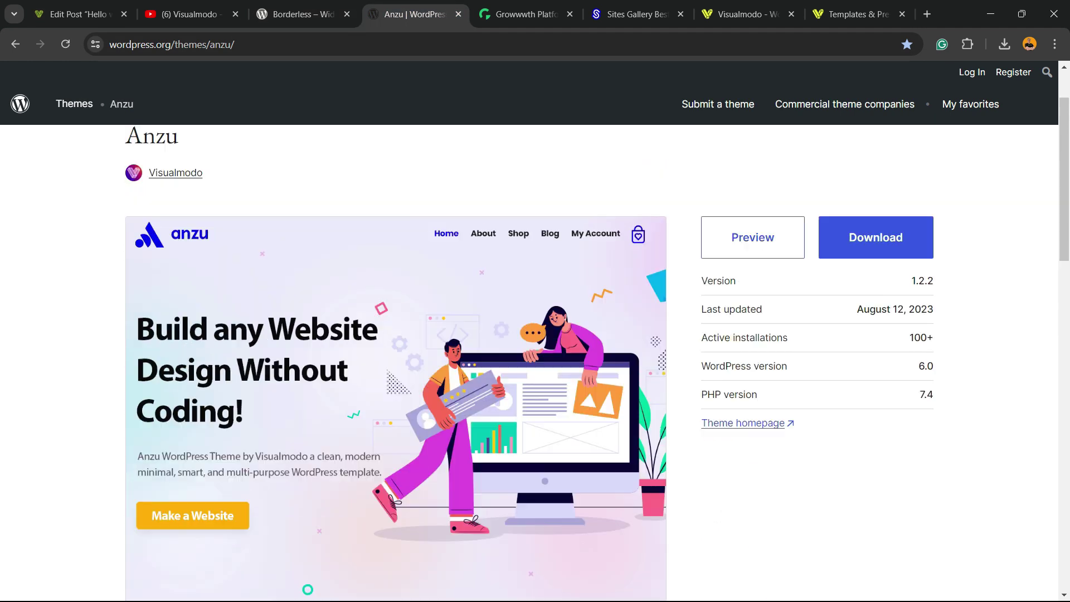
pyautogui.scroll(2, 535, 335)
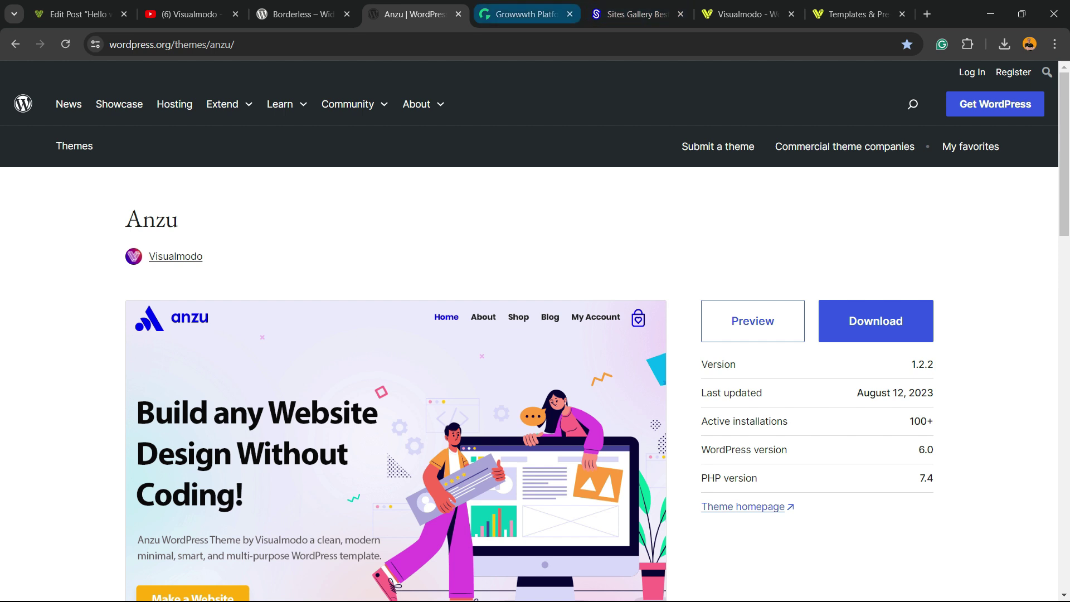
# Step: Browse the Growwwth homepage, from the Featured Websites through the Latest Websites listings
pyautogui.click(524, 13)
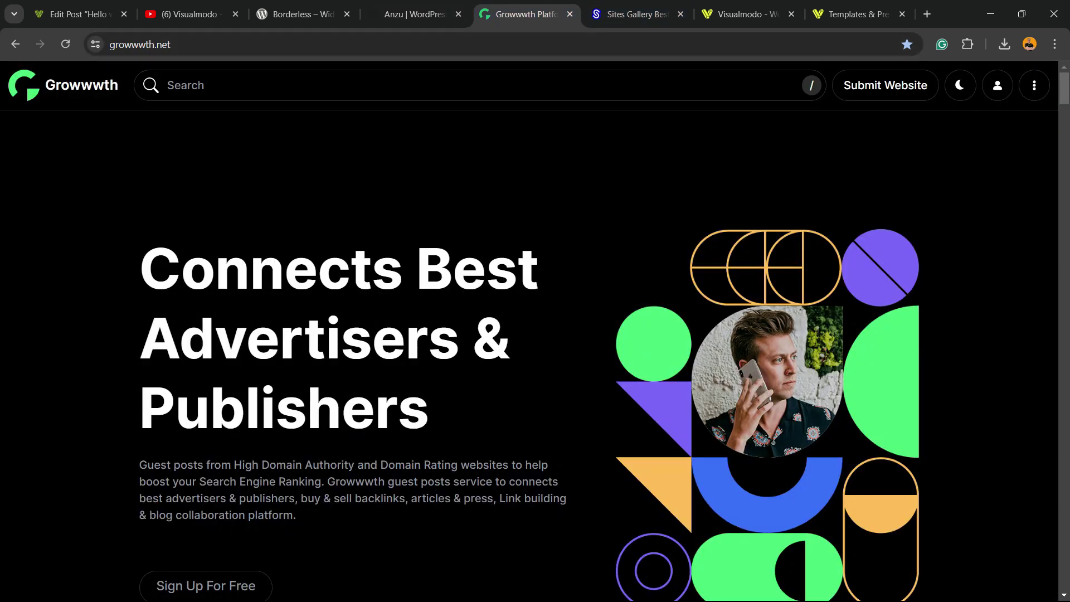
pyautogui.scroll(-10, 530, 351)
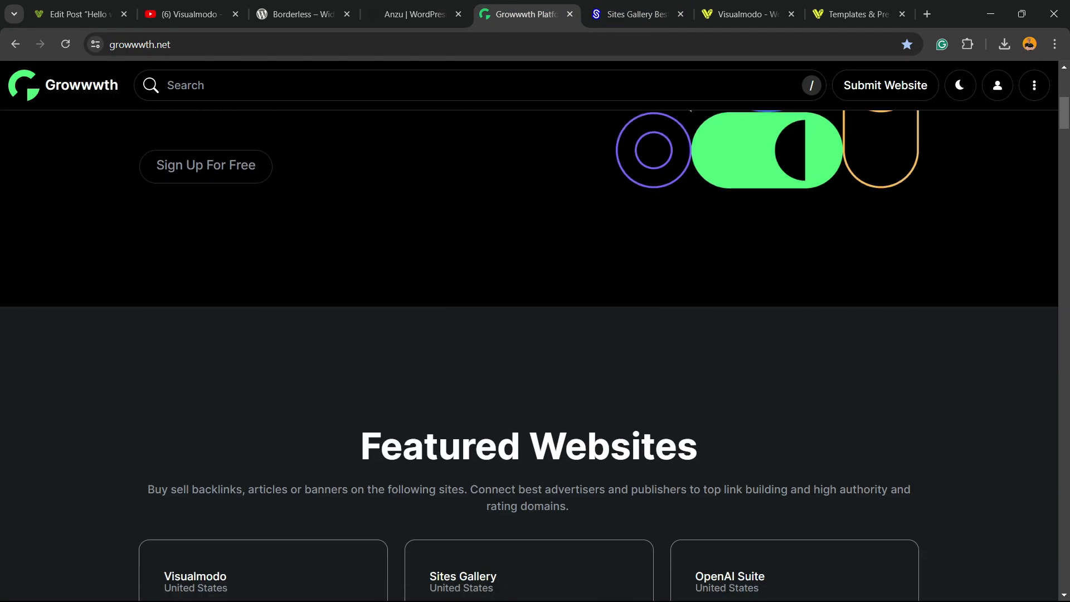
pyautogui.scroll(-8, 529, 351)
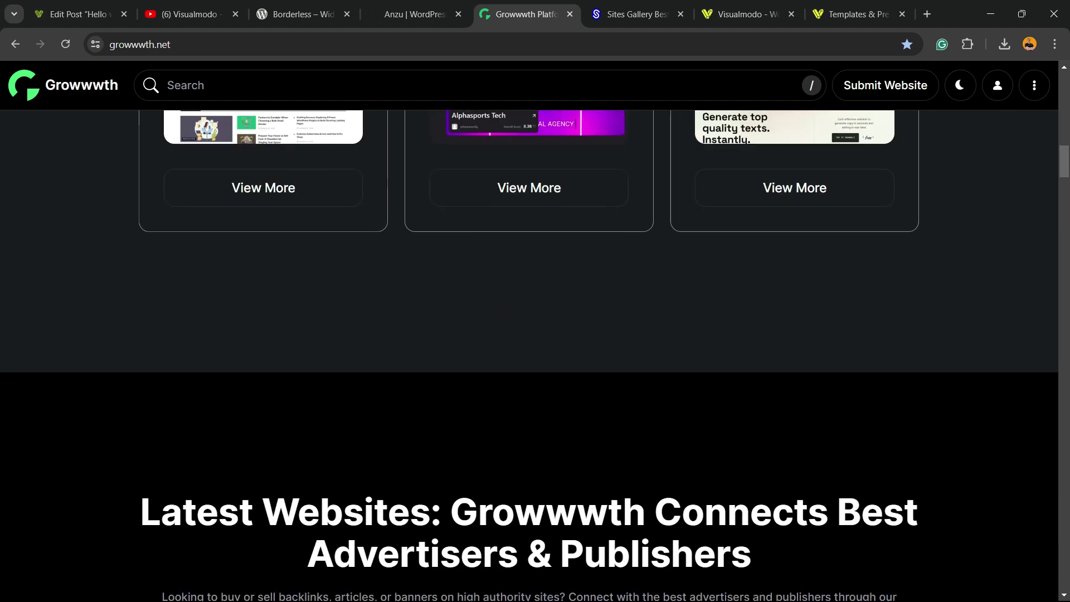
pyautogui.scroll(-4, 529, 351)
pyautogui.scroll(-5, 530, 351)
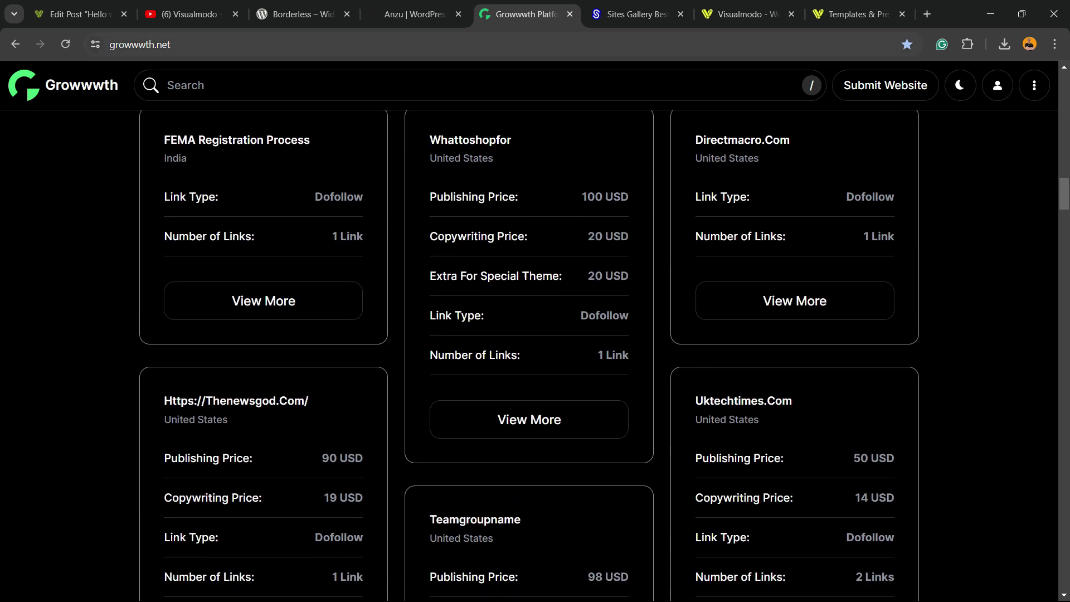
pyautogui.doubleClick(147, 45)
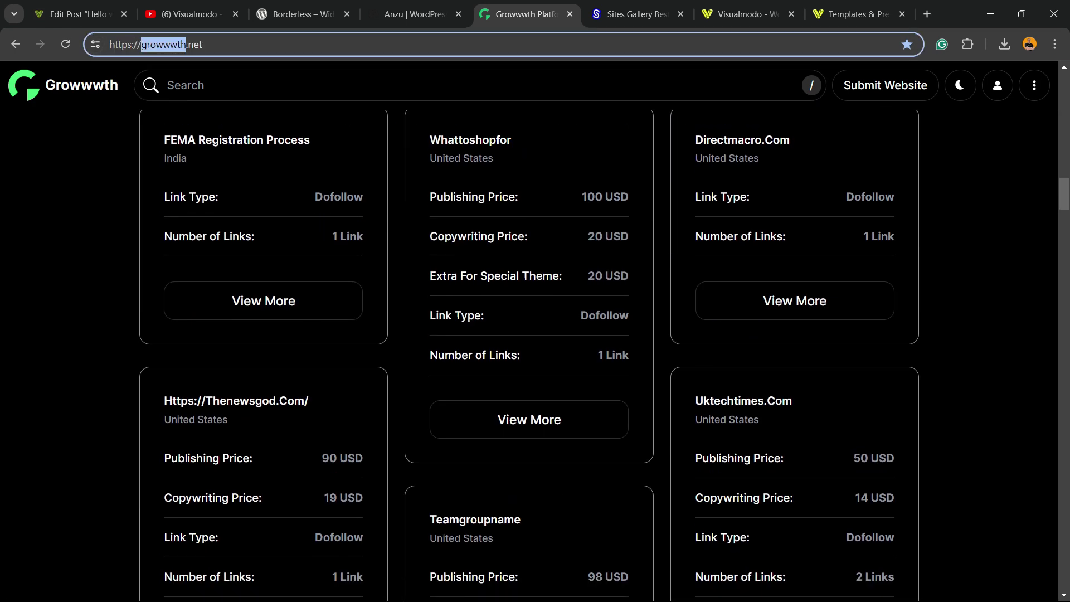
pyautogui.scroll(-6, 530, 351)
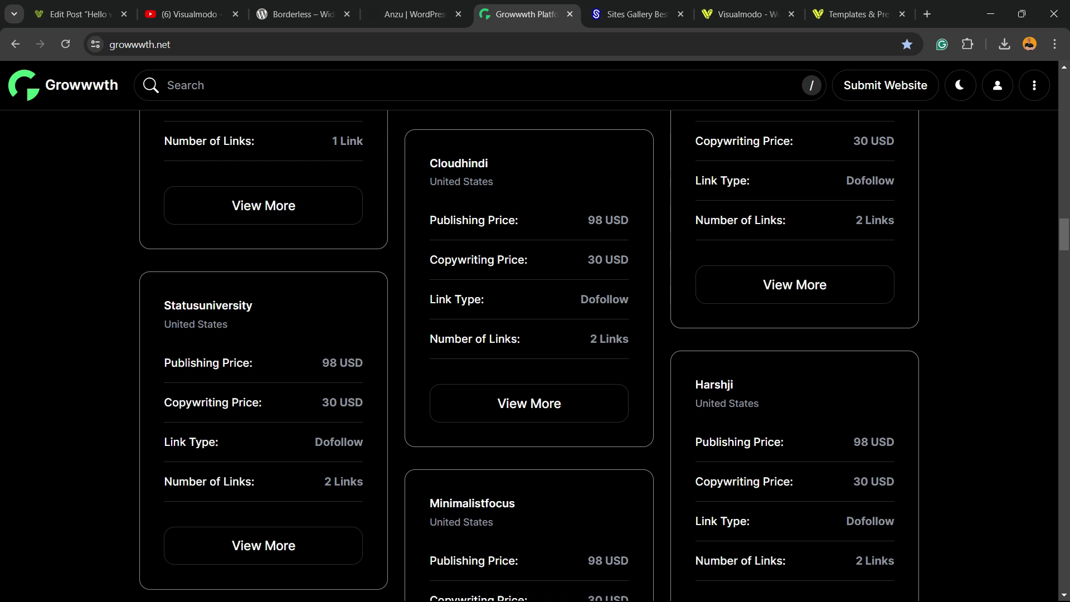
pyautogui.scroll(-17, 530, 351)
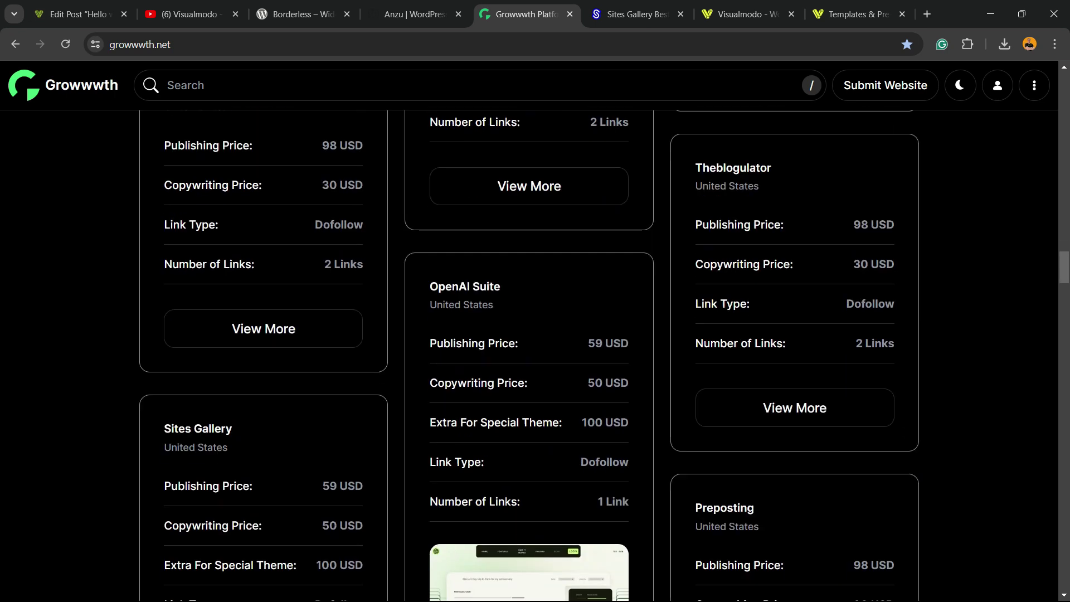
# Step: Browse the Sites Gallery homepage, from Site of the Day through the Websites showcase
pyautogui.click(635, 14)
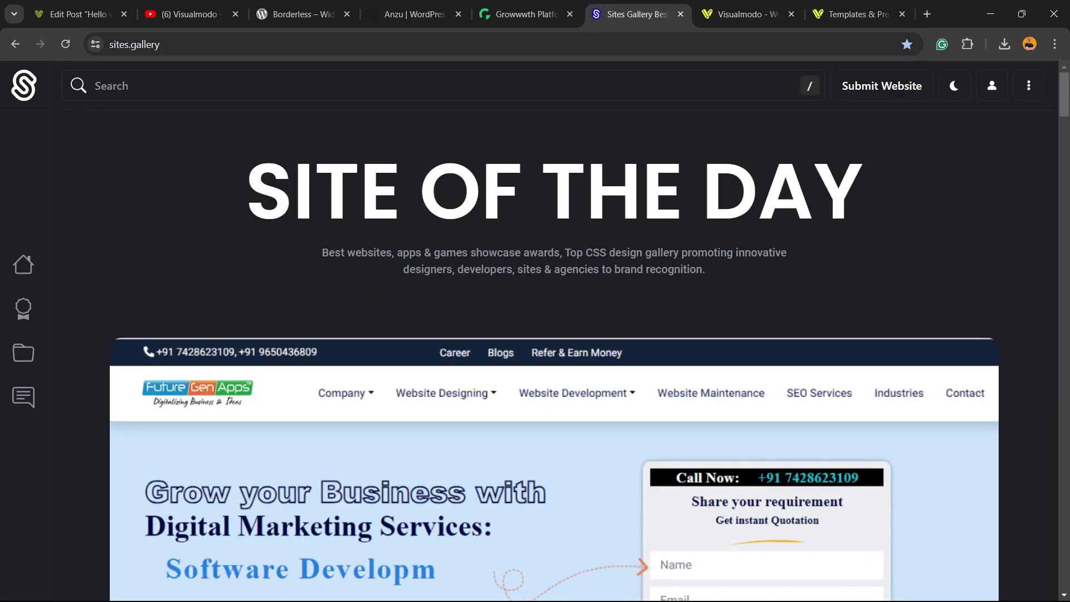
pyautogui.scroll(-10, 552, 357)
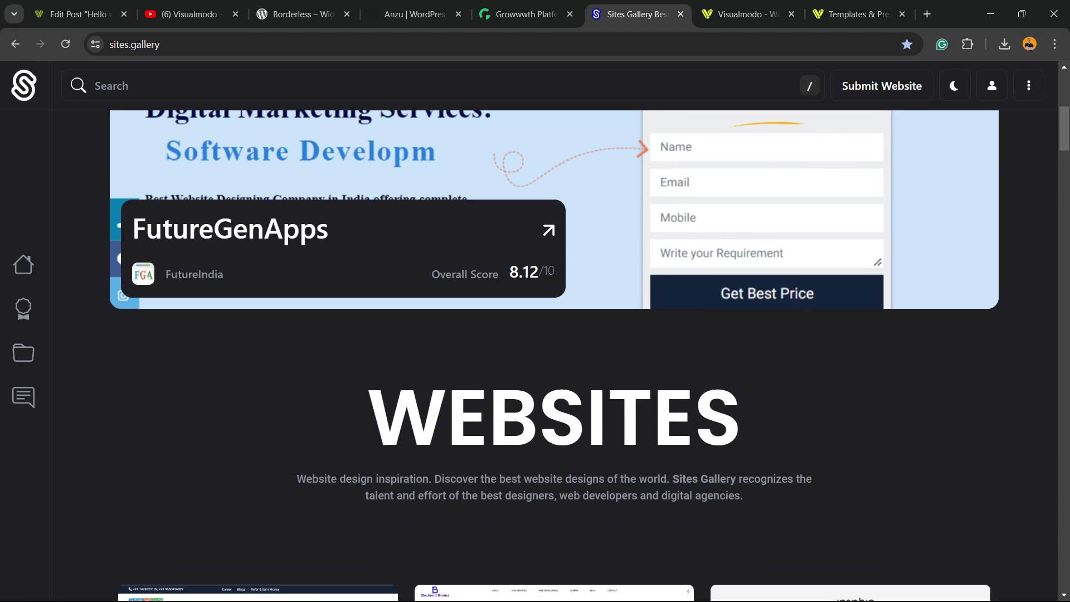
pyautogui.scroll(-17, 554, 357)
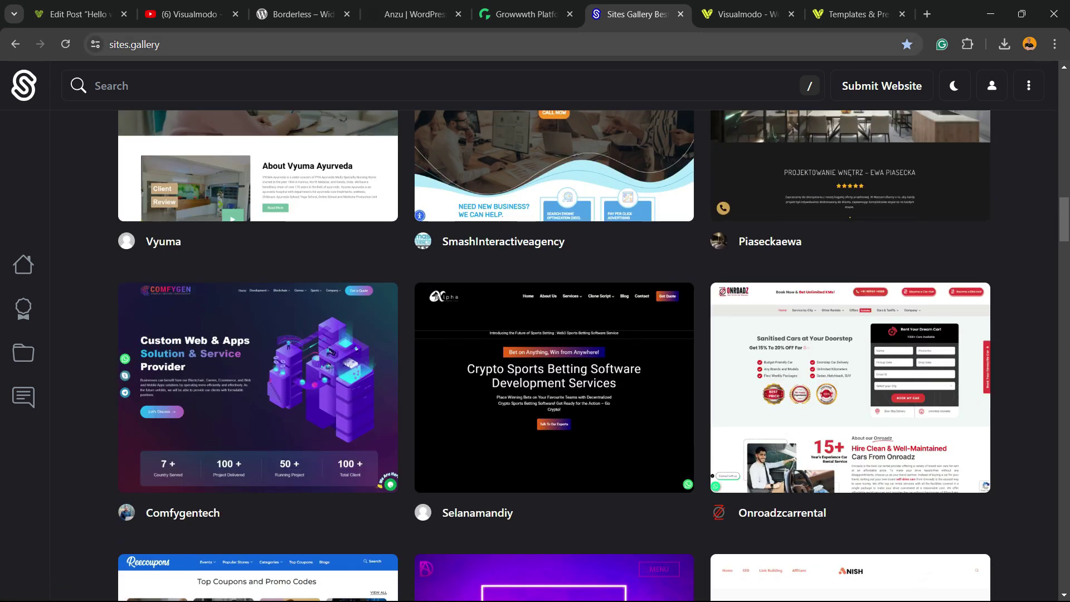
pyautogui.scroll(-3, 256, 195)
pyautogui.scroll(-16, 256, 195)
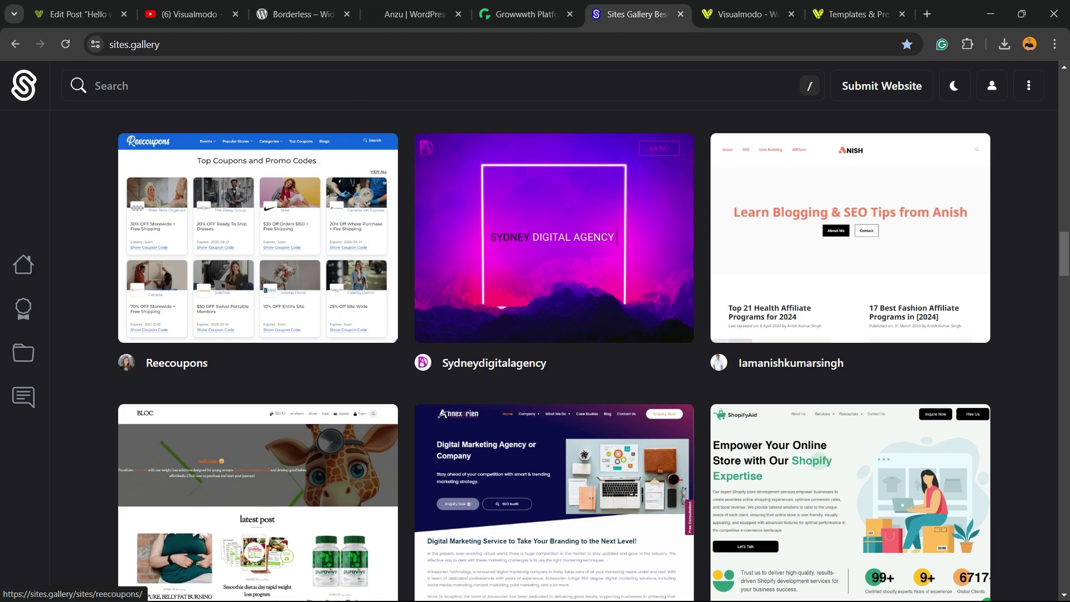
pyautogui.scroll(-12, 256, 195)
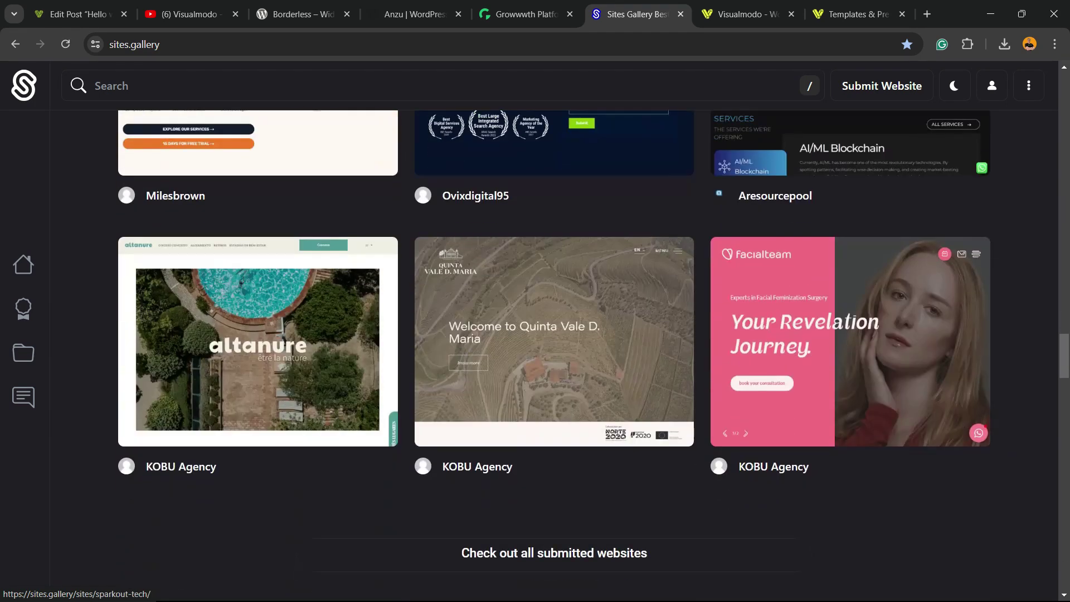
pyautogui.scroll(12, 257, 195)
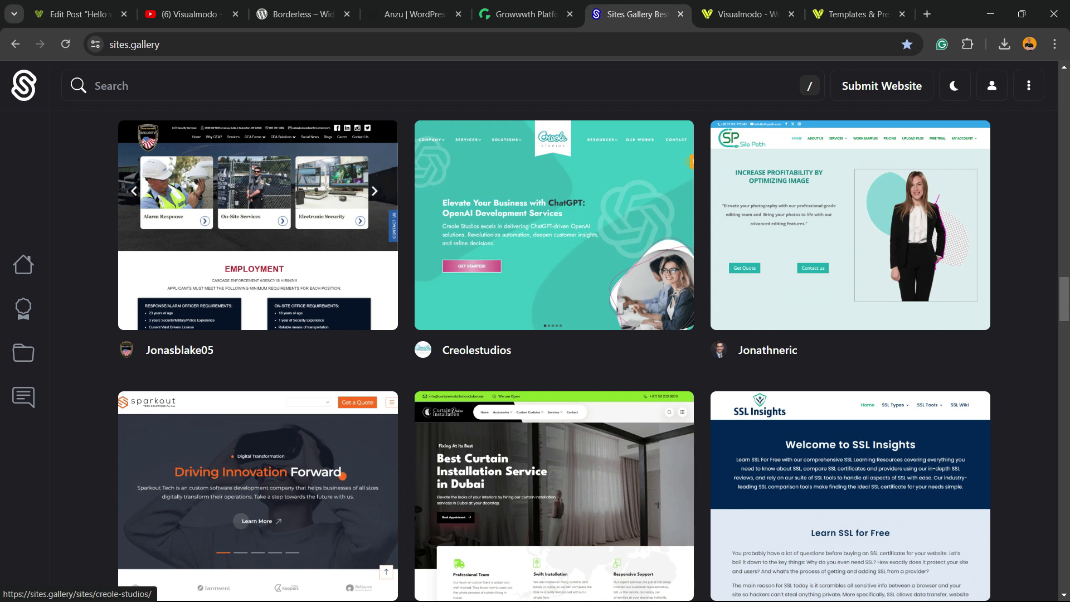
# Step: Browse the WordPress themes showcased on the Visualmodo homepage
pyautogui.click(747, 14)
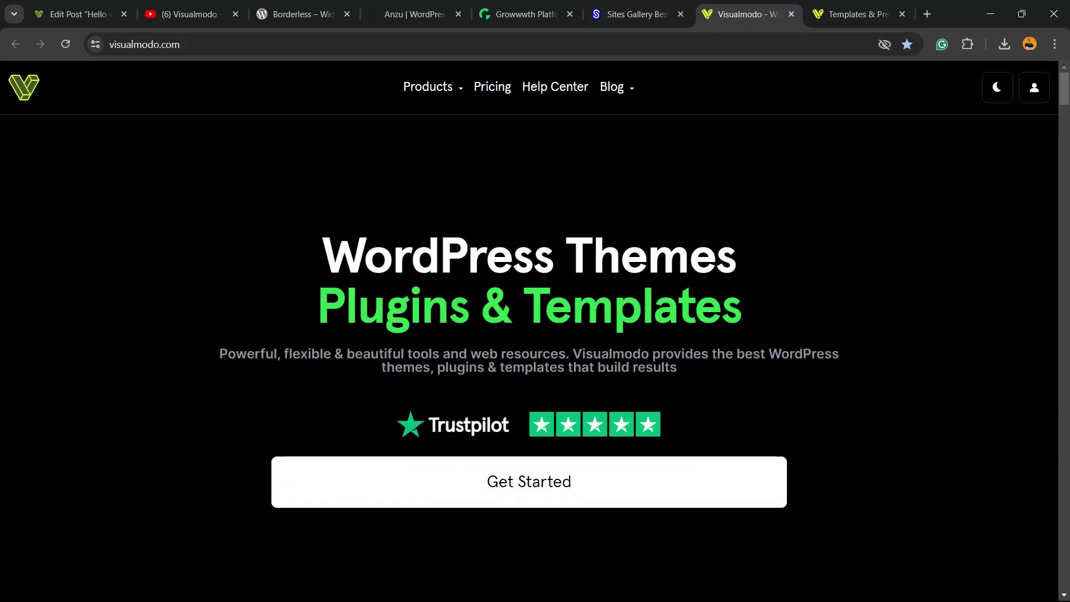
pyautogui.scroll(-2, 529, 334)
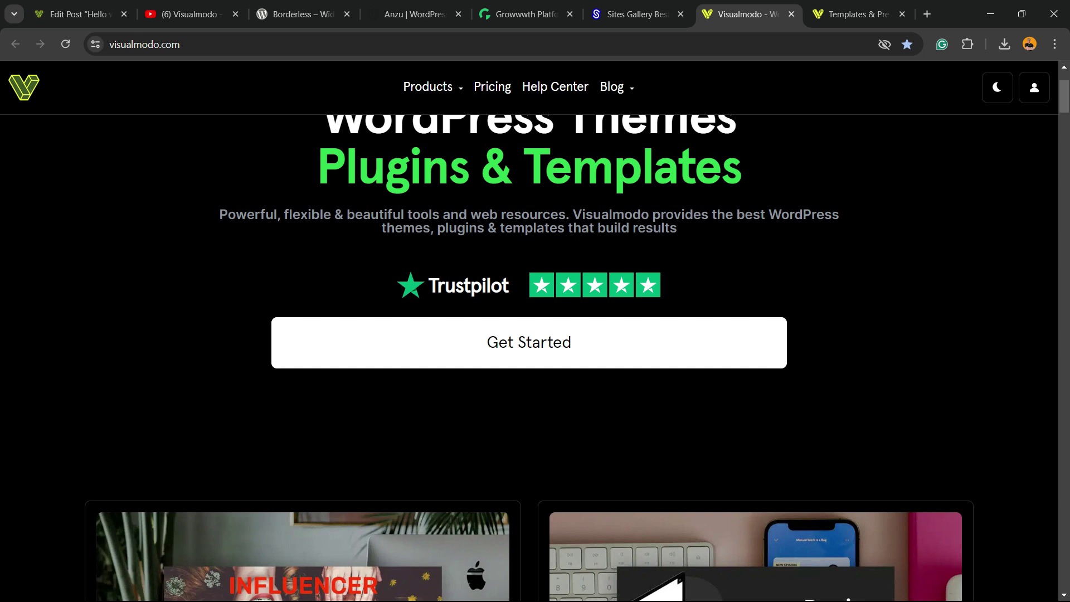
pyautogui.scroll(-8, 529, 357)
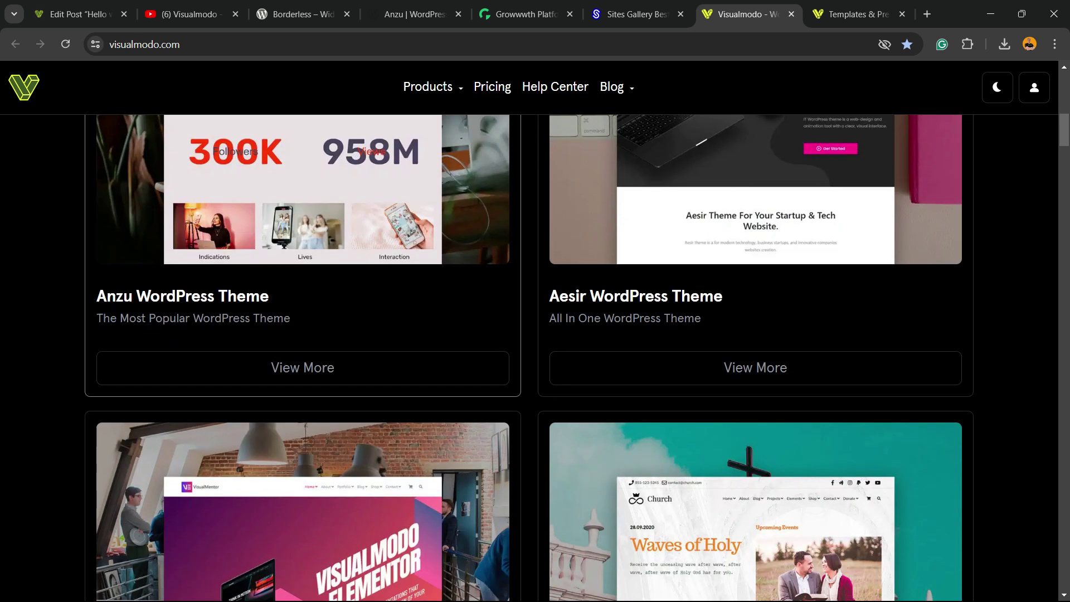
pyautogui.scroll(-7, 529, 356)
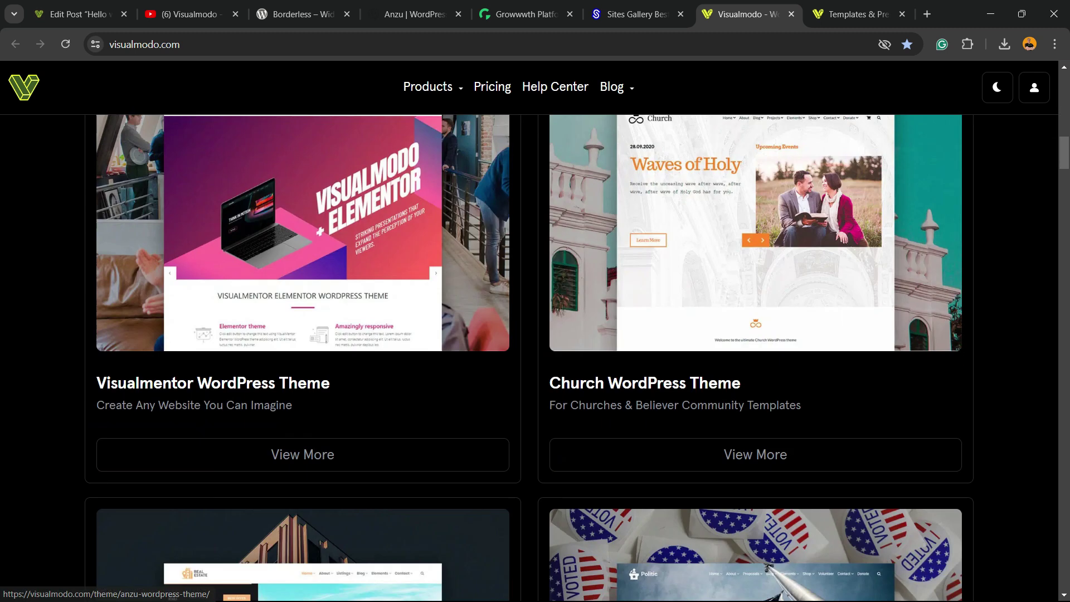
# Step: Look over the remaining theme showcases on the Visualmodo homepage, down to the 50-theme bundle offer
pyautogui.scroll(-2, 529, 357)
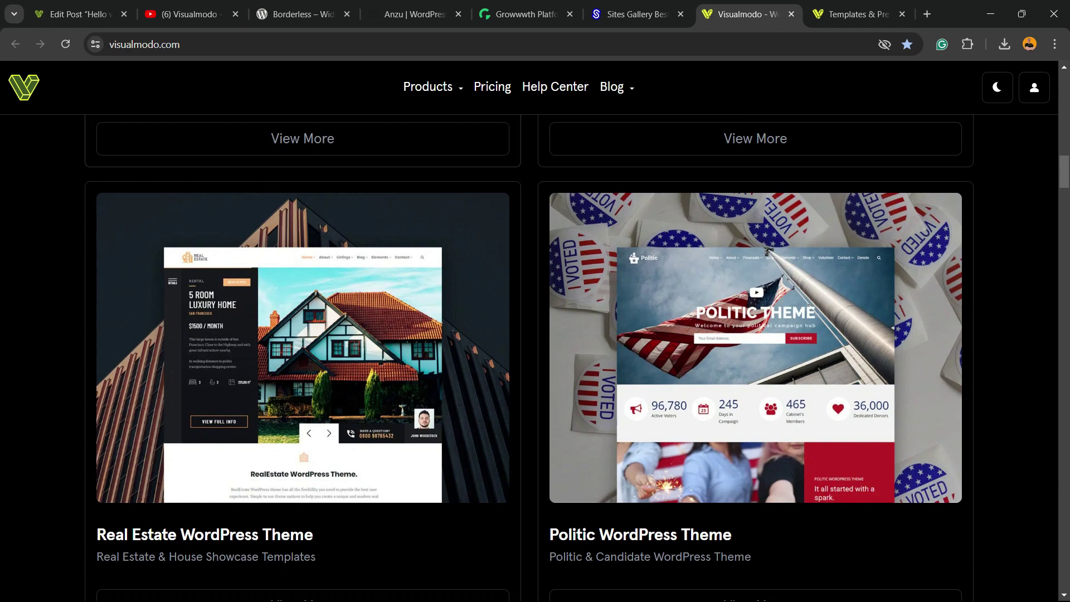
pyautogui.scroll(-6, 530, 356)
pyautogui.scroll(-8, 530, 357)
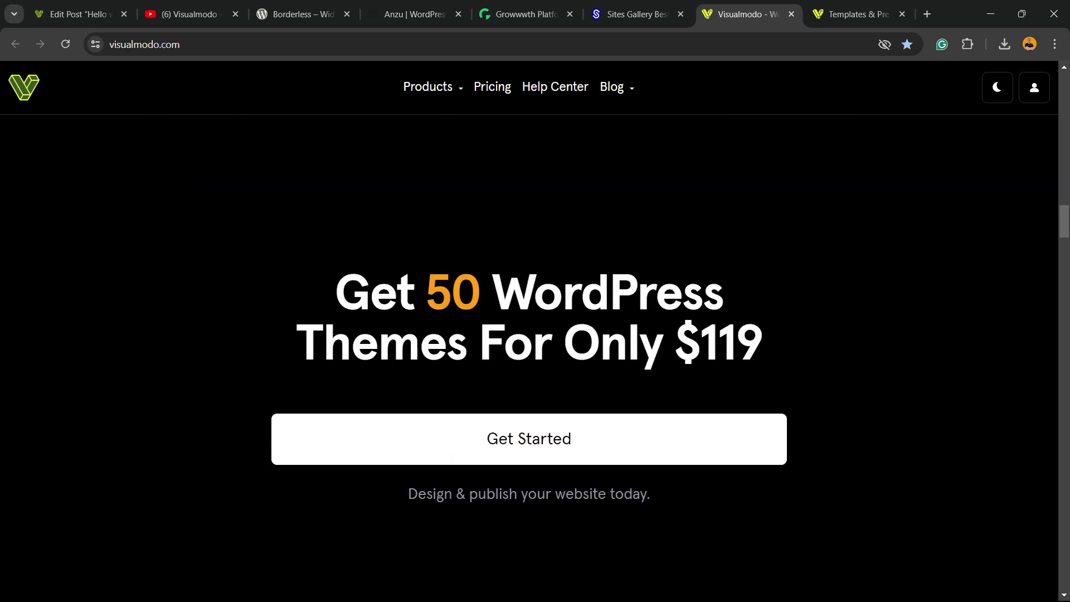
# Step: Browse the ready-made website designs in the Visualmodo WordPress Templates Library
pyautogui.click(859, 14)
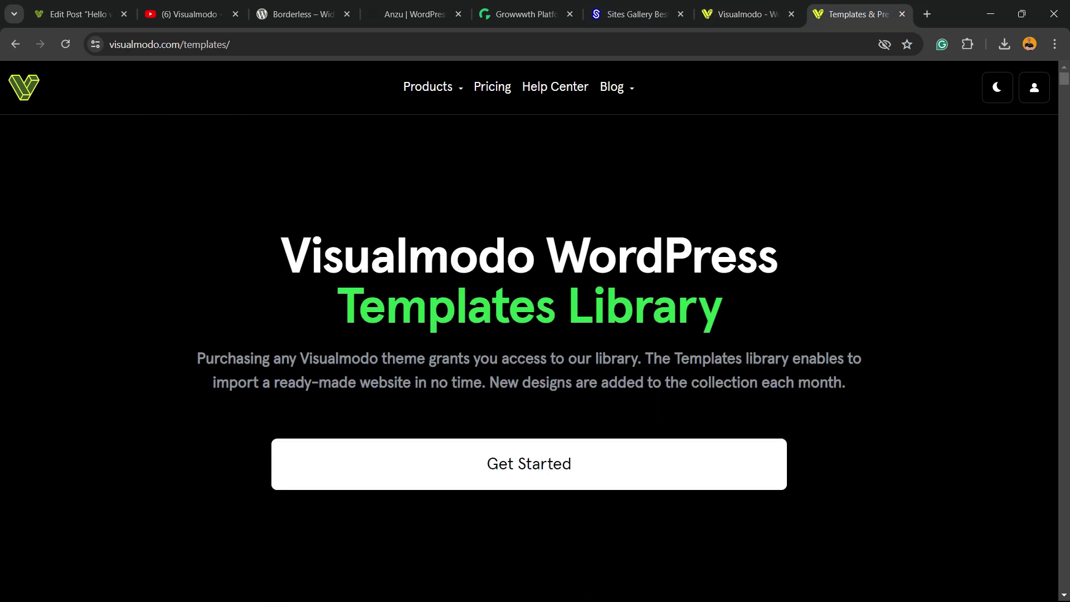
pyautogui.scroll(-8, 529, 301)
pyautogui.scroll(-10, 530, 301)
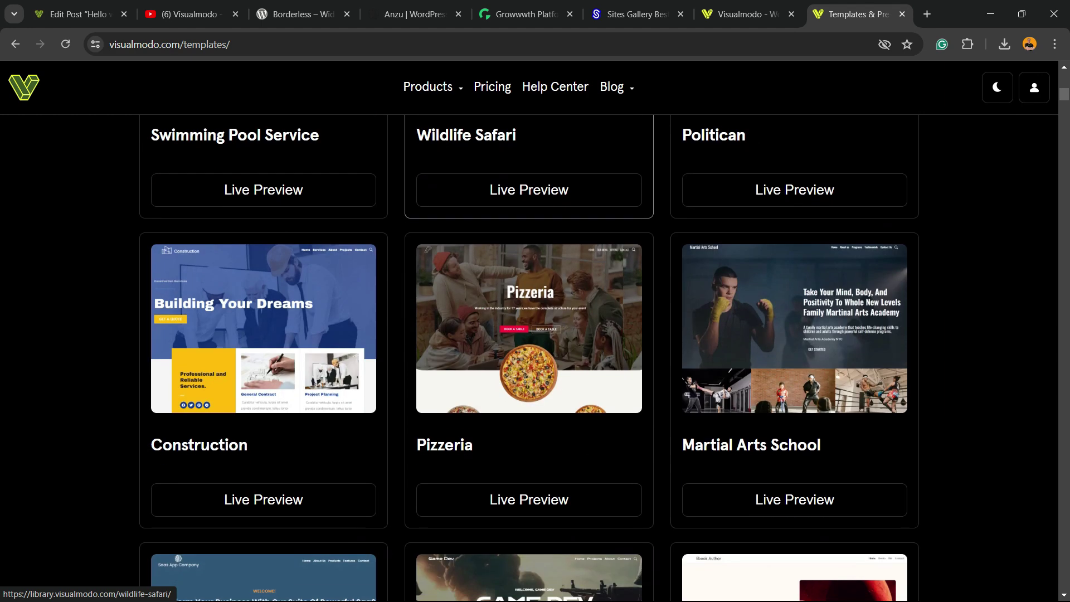
pyautogui.scroll(-13, 529, 357)
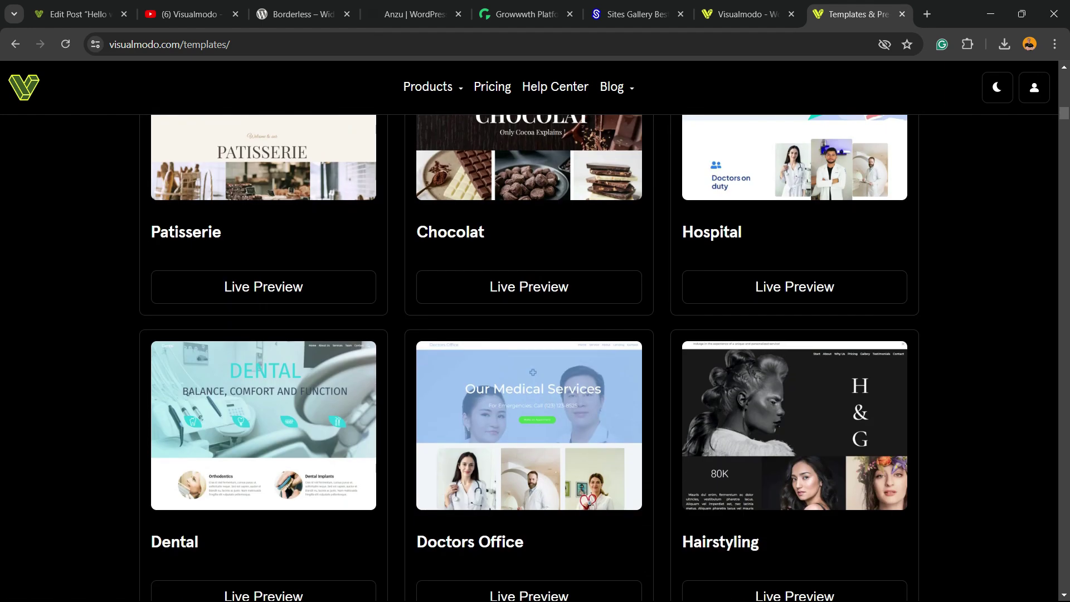
pyautogui.scroll(-5, 529, 357)
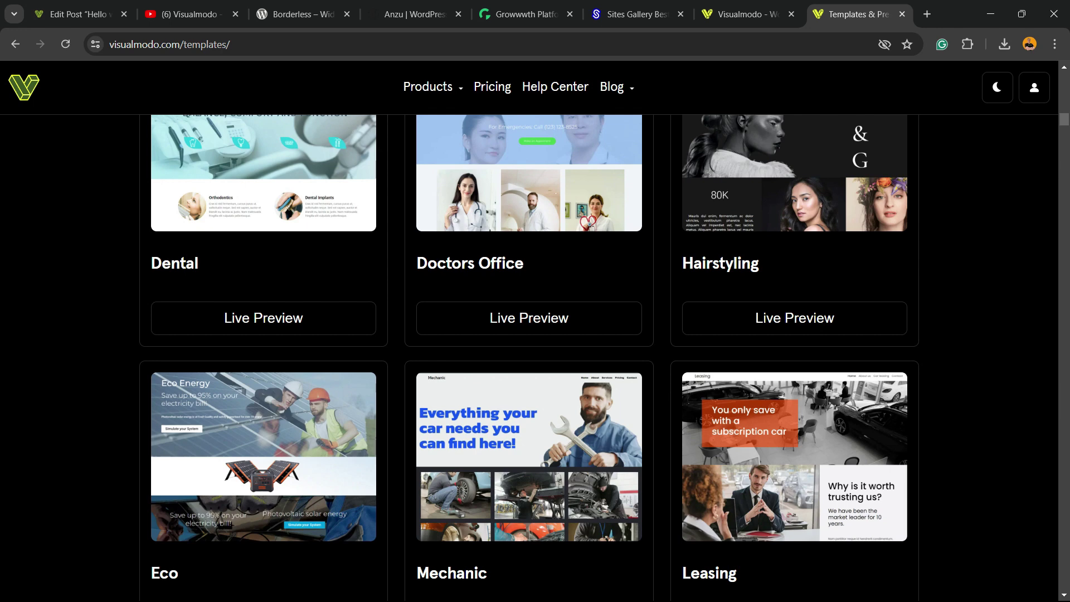
pyautogui.scroll(-16, 530, 357)
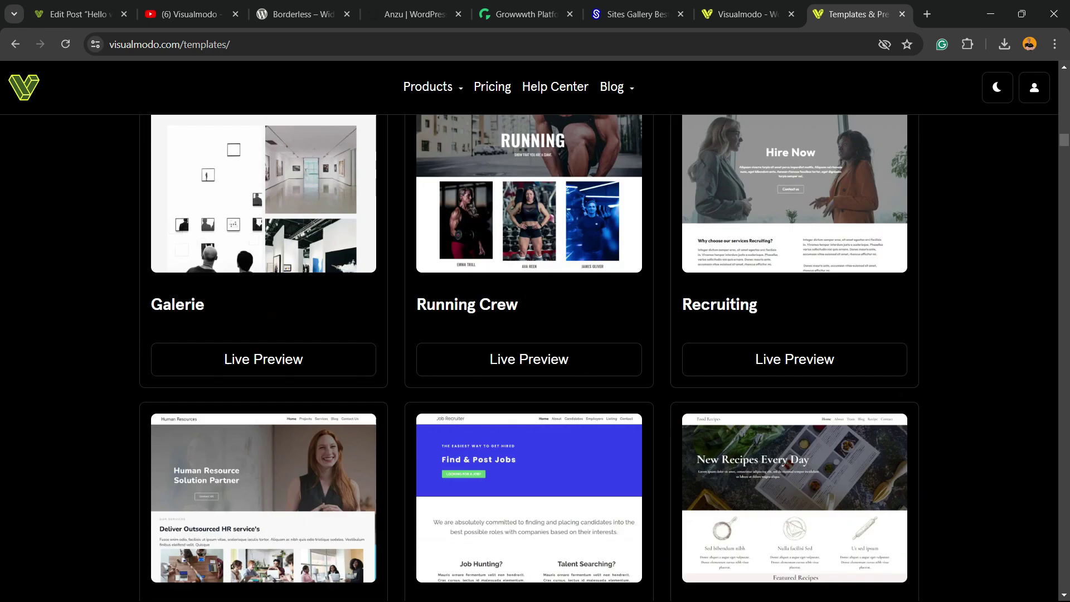
pyautogui.scroll(-14, 529, 357)
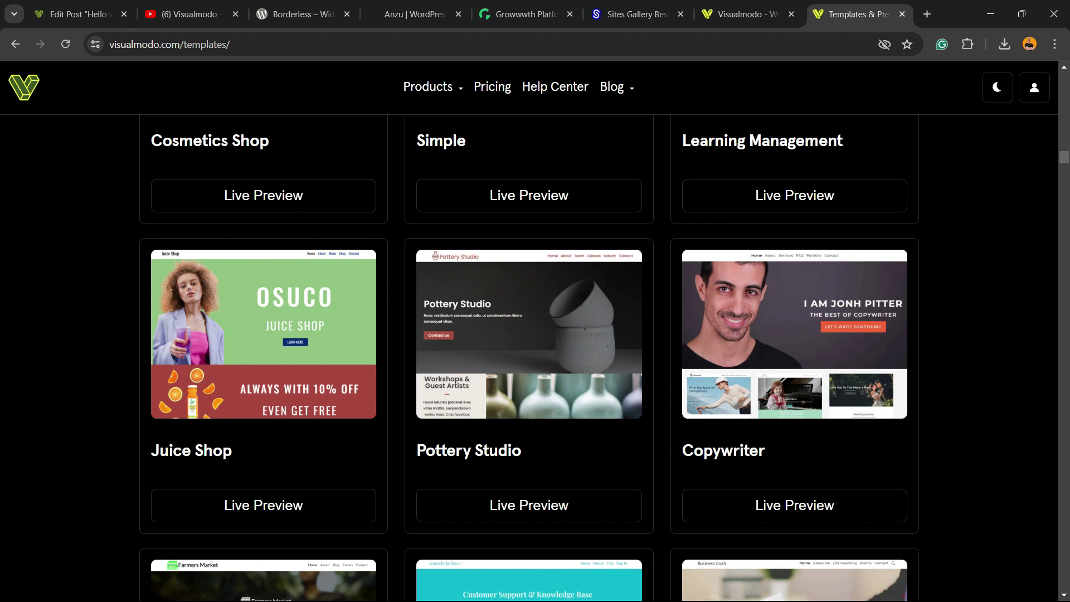
pyautogui.scroll(-3, 530, 356)
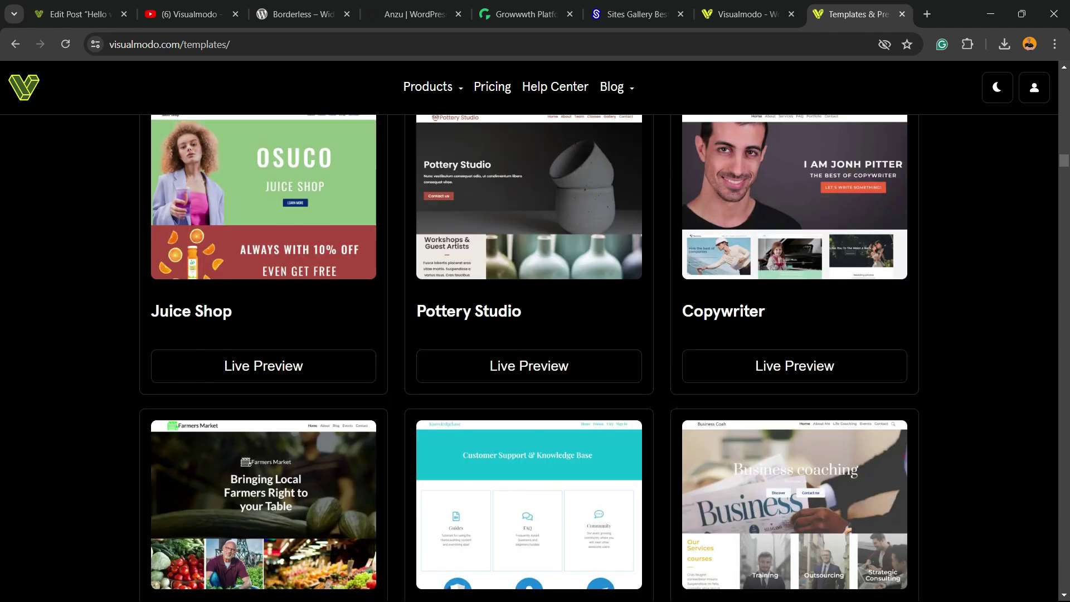